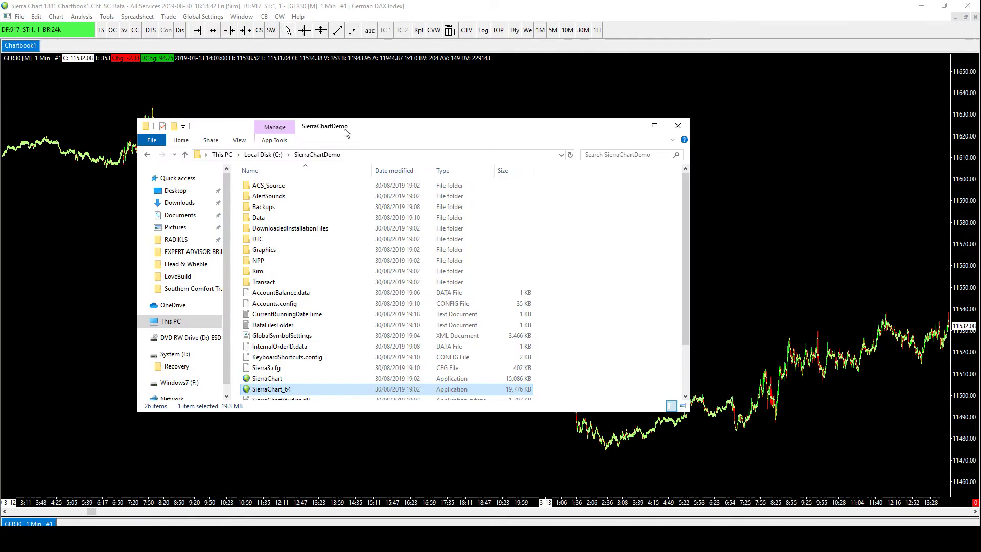
Move the SierraChartDemo Explorer window to the right side of the screen.
{"action": "left_click_drag", "start_coordinate": [344, 131], "coordinate": [976, 140]}
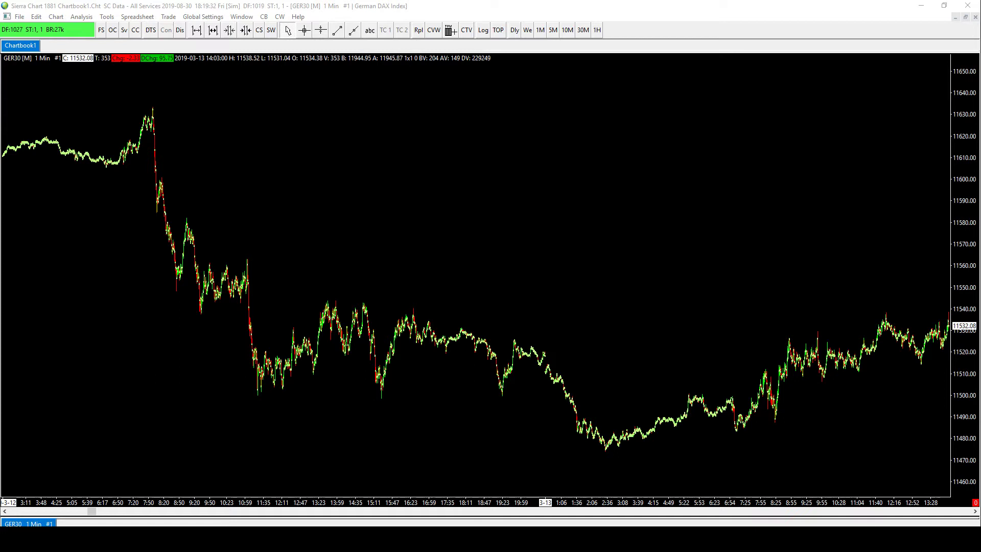
Paste the three config files into the Demo folder.
{"action": "left_click_drag", "start_coordinate": [777, 134], "coordinate": [434, 126]}
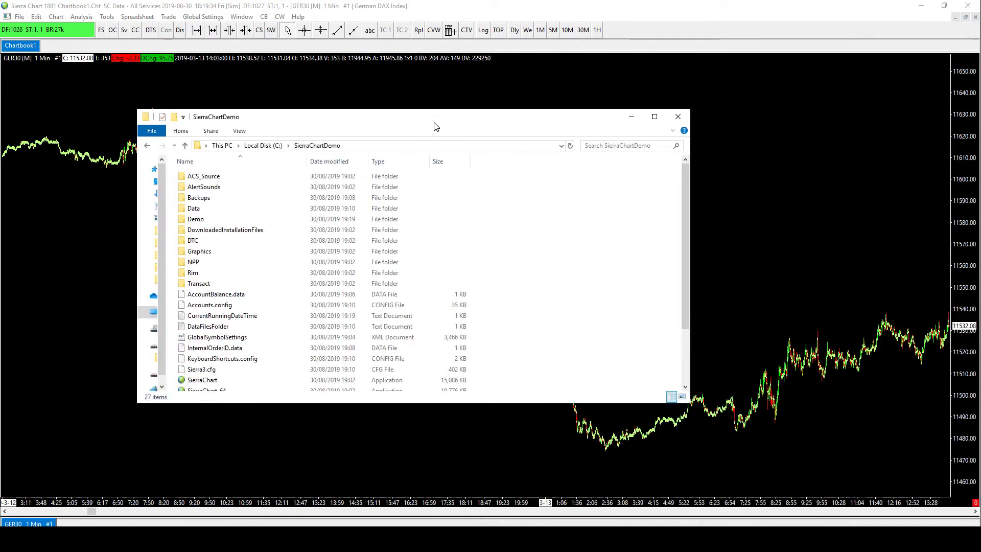
{"action": "double_click", "coordinate": [217, 219]}
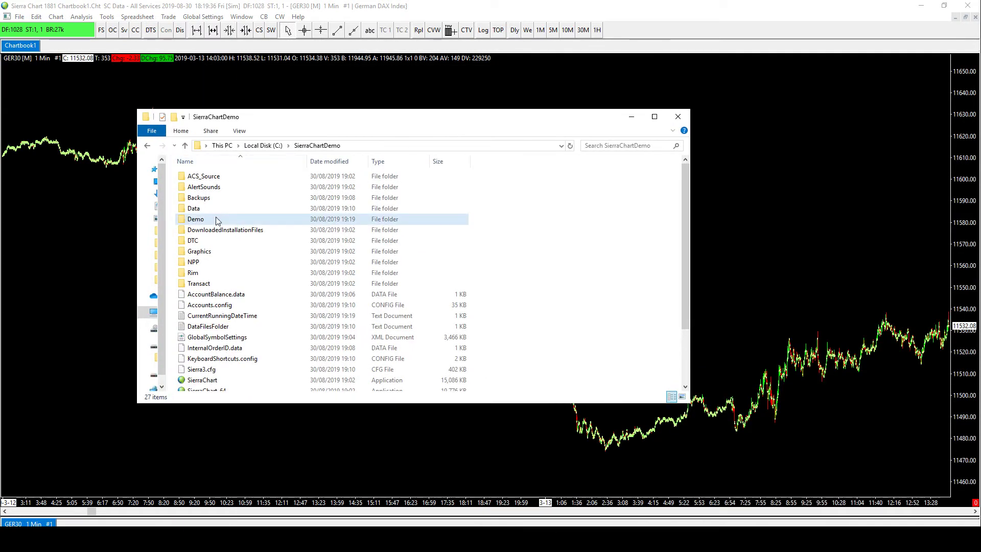
{"action": "key", "text": "ctrl+v"}
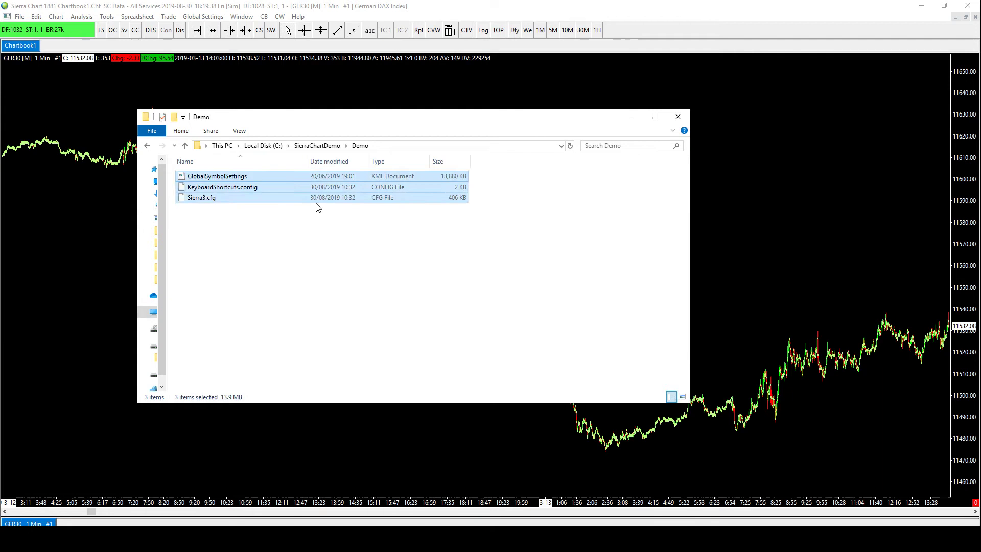
Zip the three config files into a compressed folder named Sierra Files.
{"action": "left_click", "coordinate": [310, 239]}
{"action": "left_click_drag", "start_coordinate": [225, 224], "coordinate": [203, 176]}
{"action": "right_click", "coordinate": [203, 177]}
{"action": "mouse_move", "coordinate": [283, 231]}
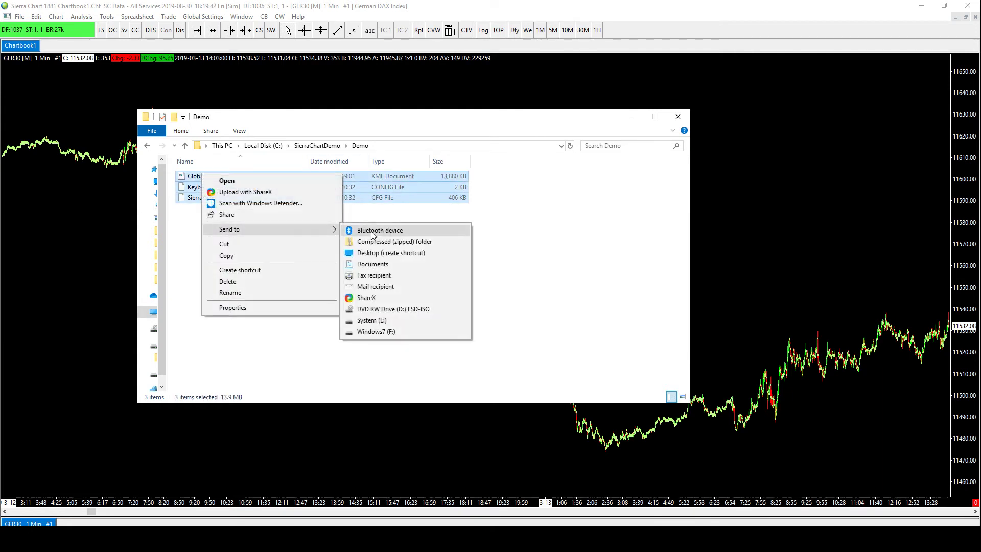
{"action": "left_click", "coordinate": [378, 246]}
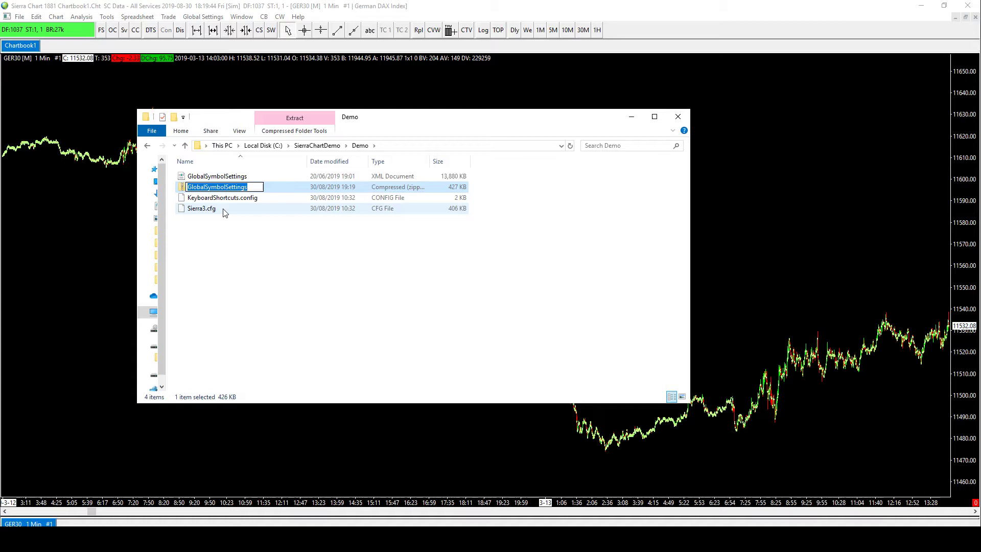
{"action": "type", "text": "Sierra Files"}
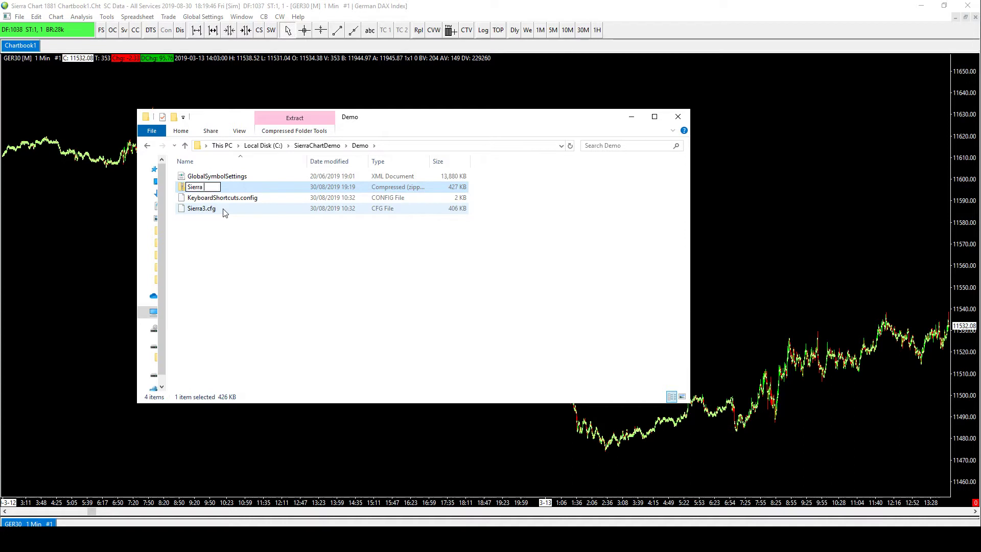
{"action": "key", "text": "Return"}
Extract all of the Sierra Files zip into a folder, then close the extracted window.
{"action": "left_click", "coordinate": [238, 272]}
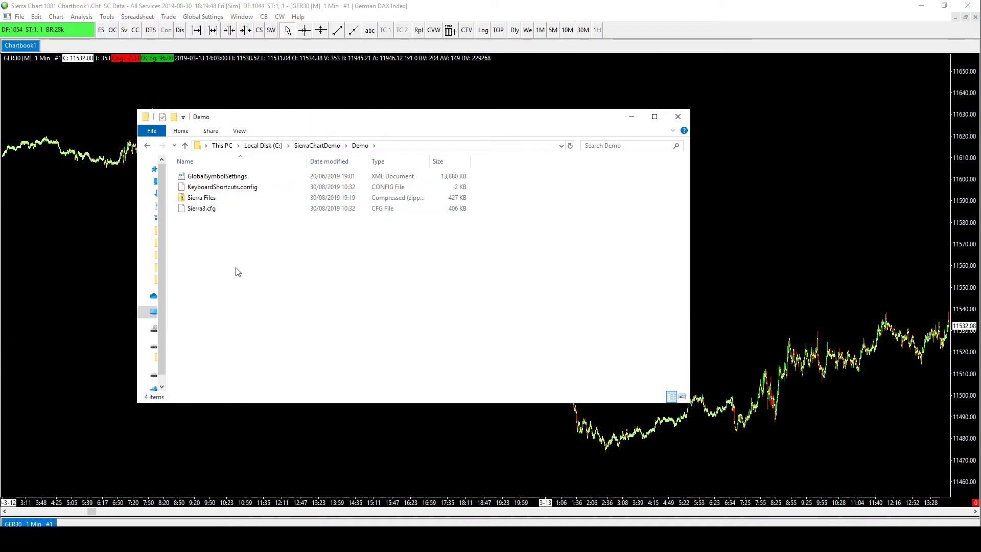
{"action": "left_click", "coordinate": [215, 199]}
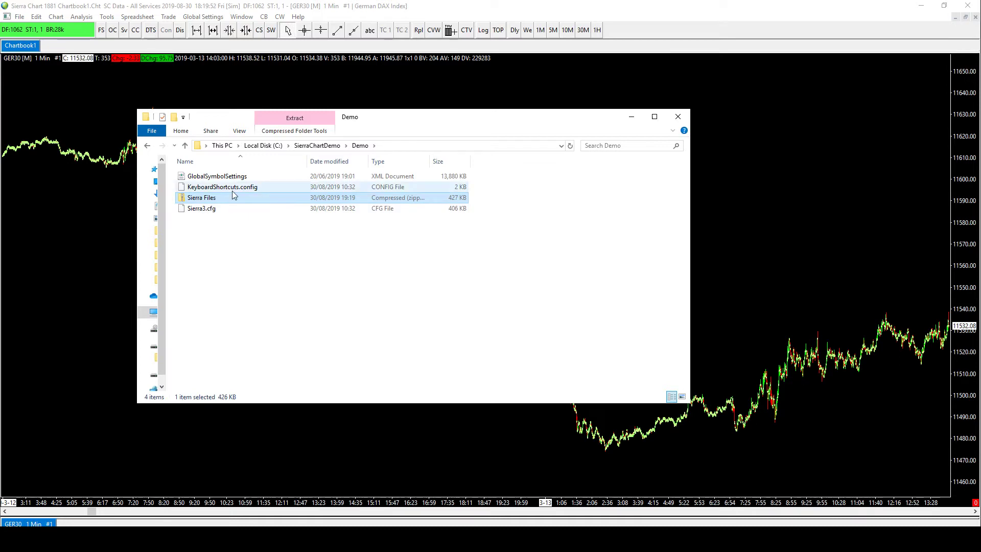
{"action": "left_click", "coordinate": [246, 225]}
{"action": "left_click", "coordinate": [214, 203]}
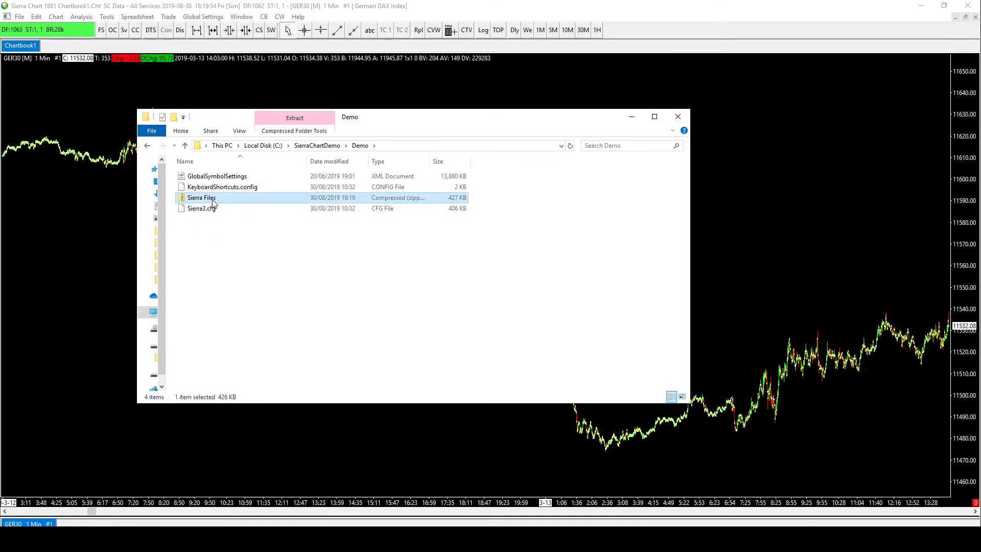
{"action": "right_click", "coordinate": [220, 198]}
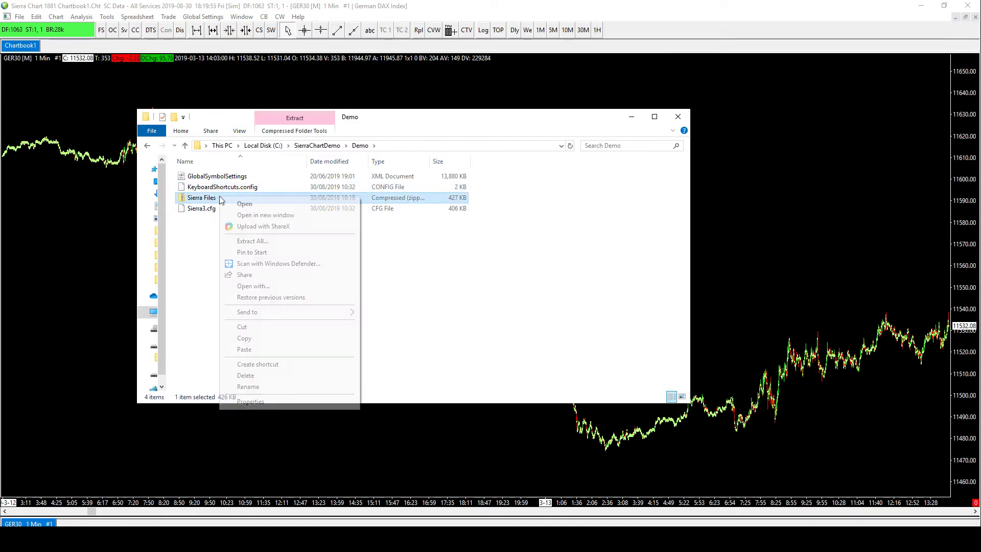
{"action": "left_click", "coordinate": [280, 242]}
{"action": "key", "text": "Return"}
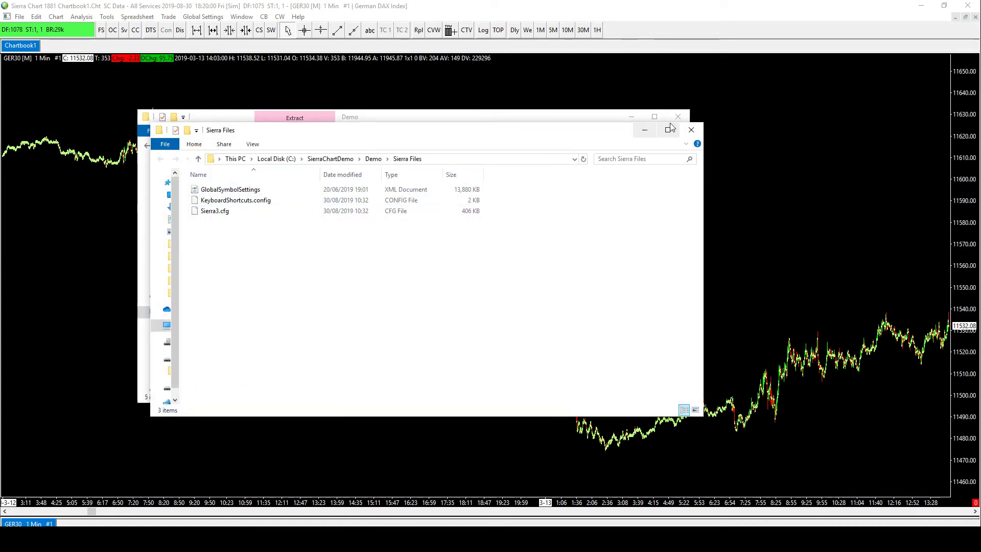
{"action": "left_click", "coordinate": [692, 130]}
Copy Sierra3.cfg, KeyboardShortcuts.config and GlobalSymbolSettings from the Demo folder.
{"action": "left_click", "coordinate": [352, 250]}
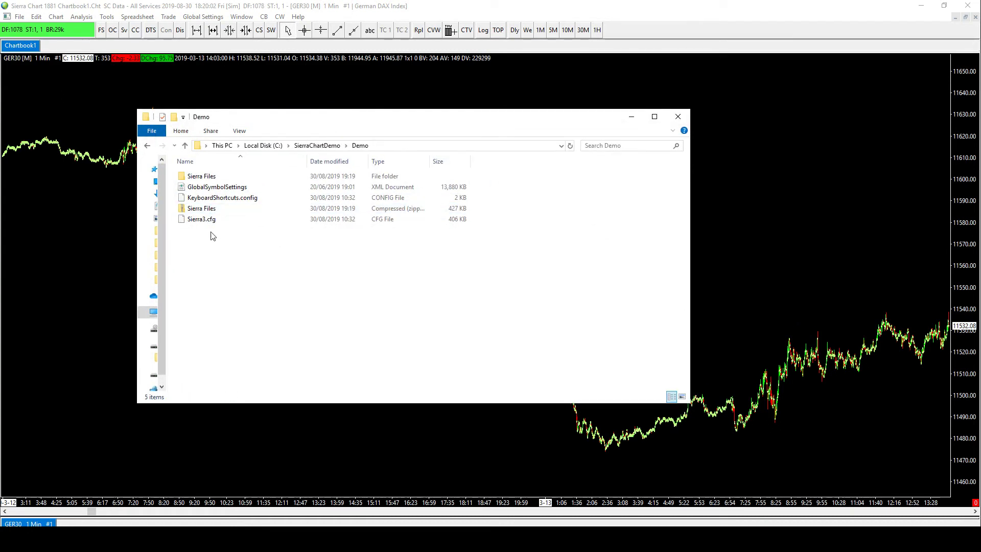
{"action": "left_click", "coordinate": [215, 220]}
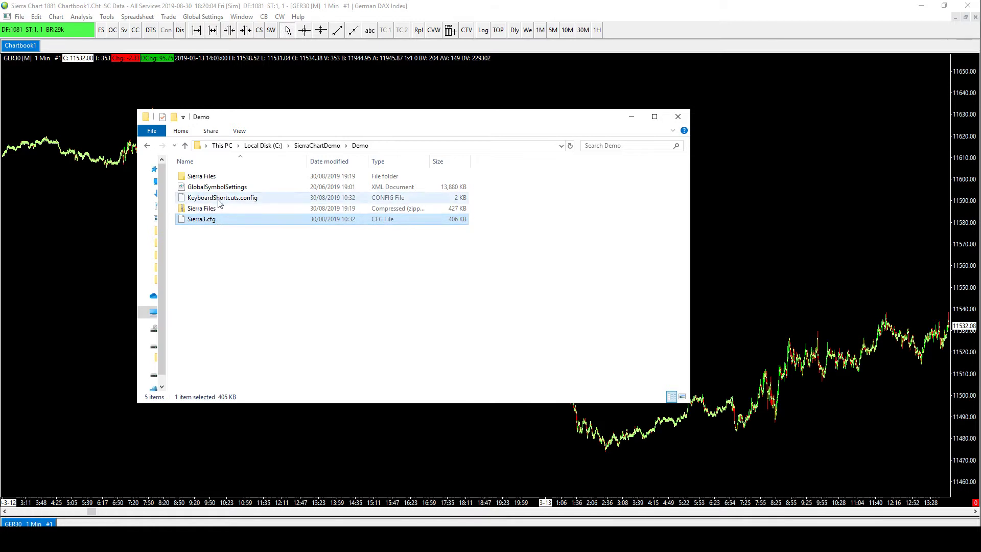
{"action": "left_click", "coordinate": [245, 198], "text": "ctrl"}
{"action": "left_click", "coordinate": [256, 187], "text": "ctrl"}
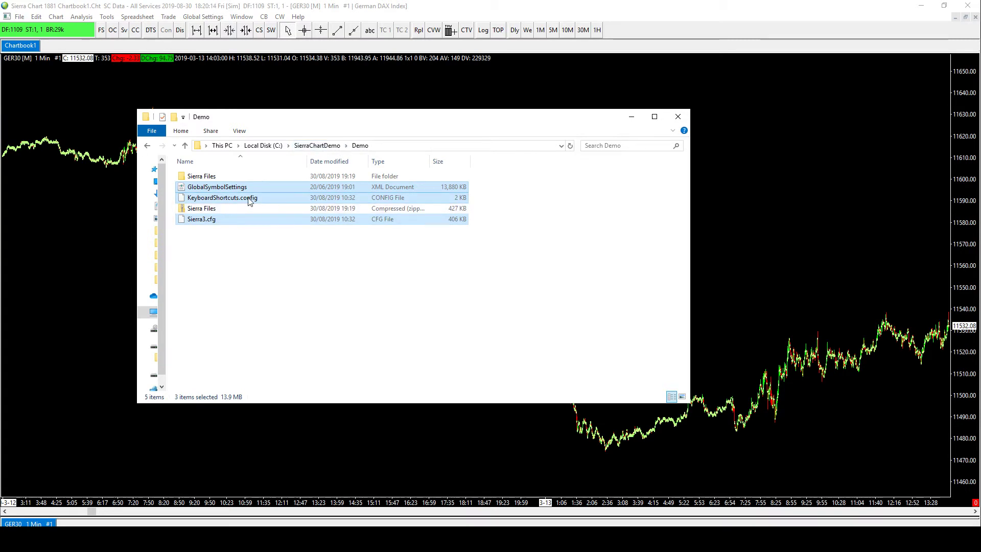
{"action": "right_click", "coordinate": [225, 195]}
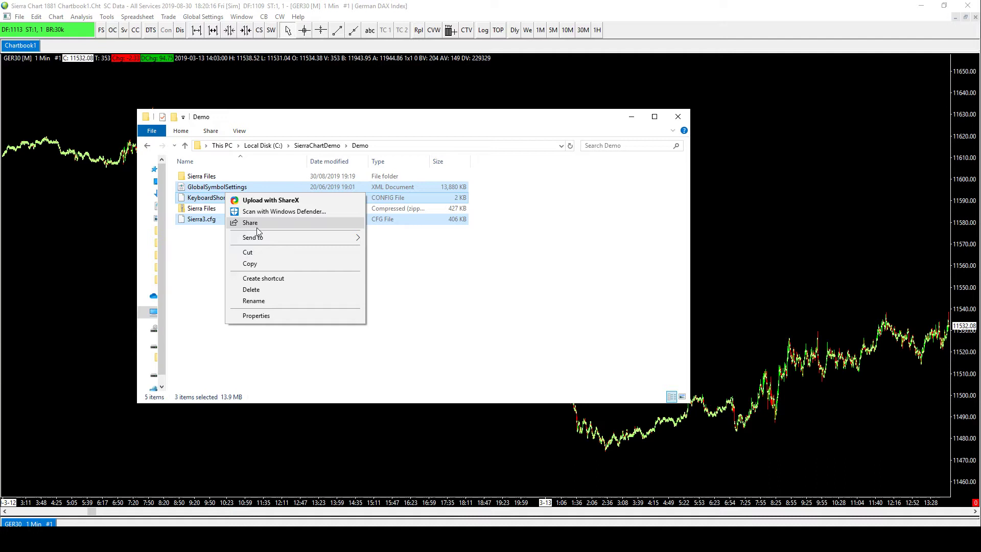
{"action": "left_click", "coordinate": [264, 267]}
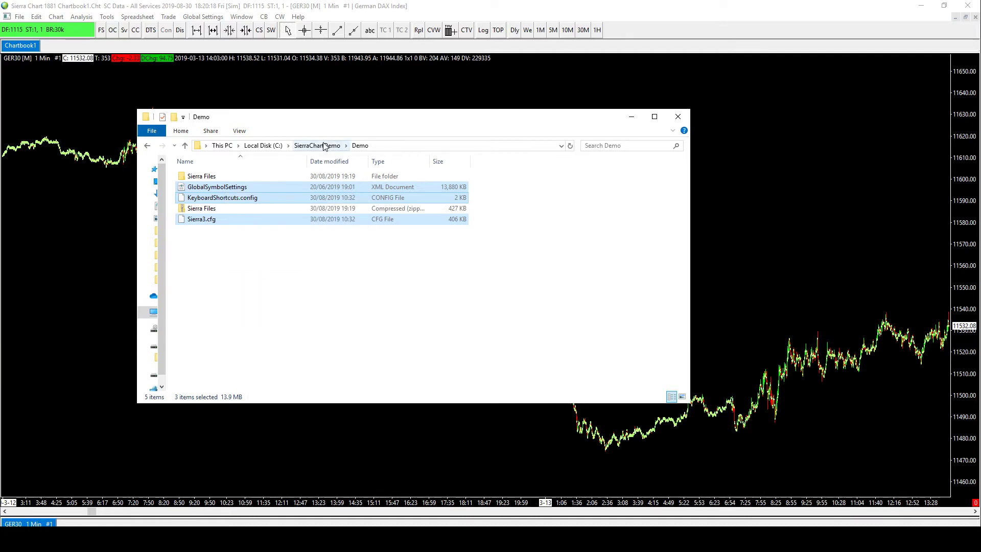
Paste them into SierraChartDemo, replacing the same-named files there.
{"action": "left_click", "coordinate": [321, 145]}
{"action": "left_click", "coordinate": [521, 302]}
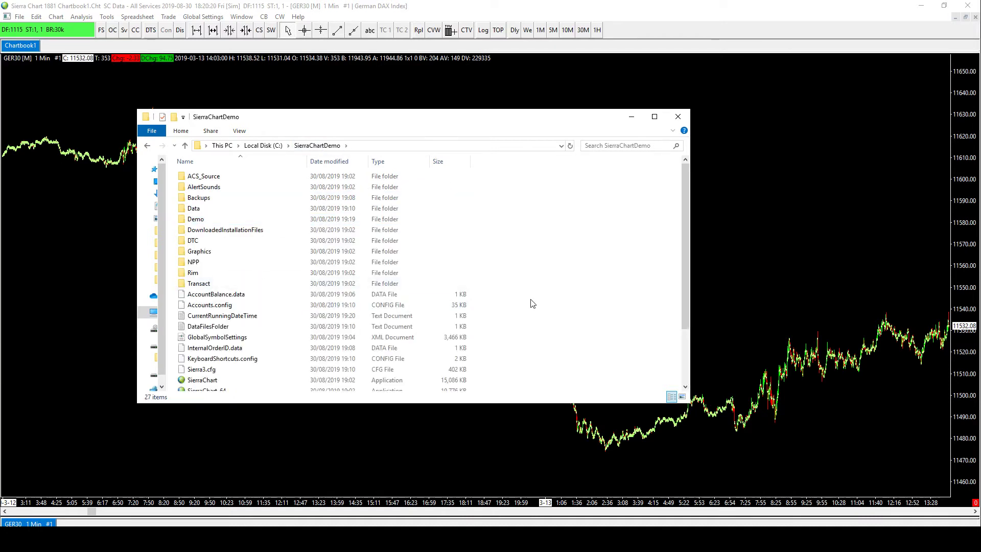
{"action": "right_click", "coordinate": [520, 317]}
{"action": "left_click", "coordinate": [544, 387]}
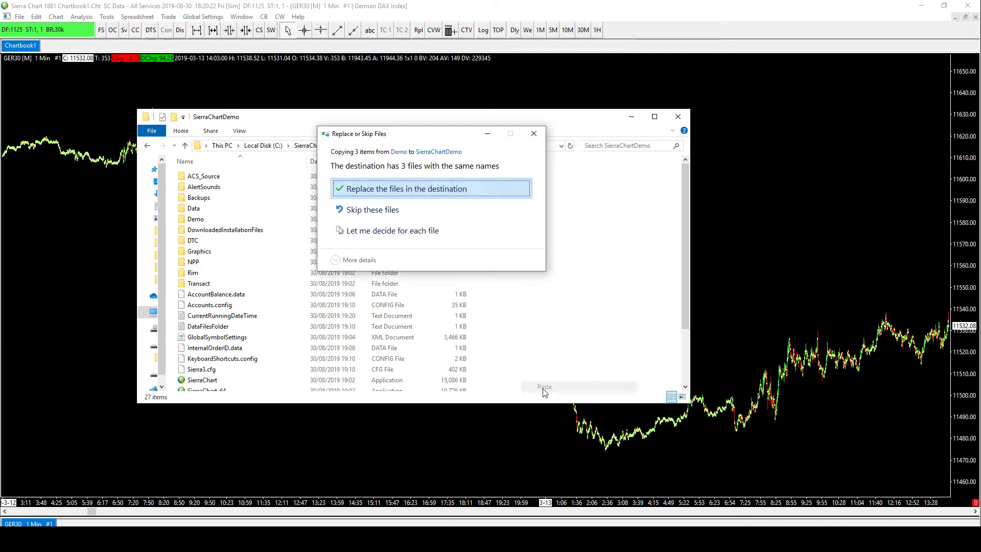
{"action": "left_click", "coordinate": [375, 189]}
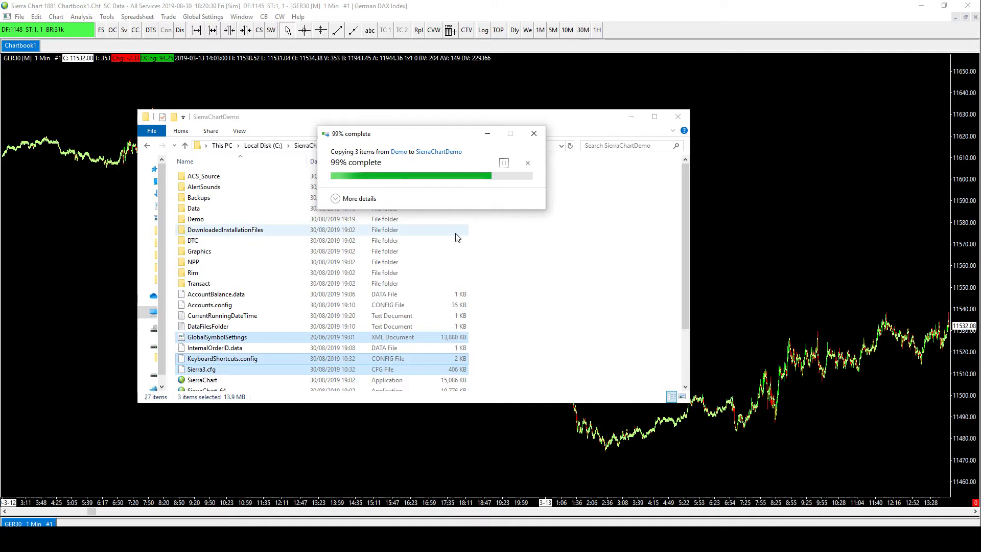
{"action": "left_click", "coordinate": [553, 307]}
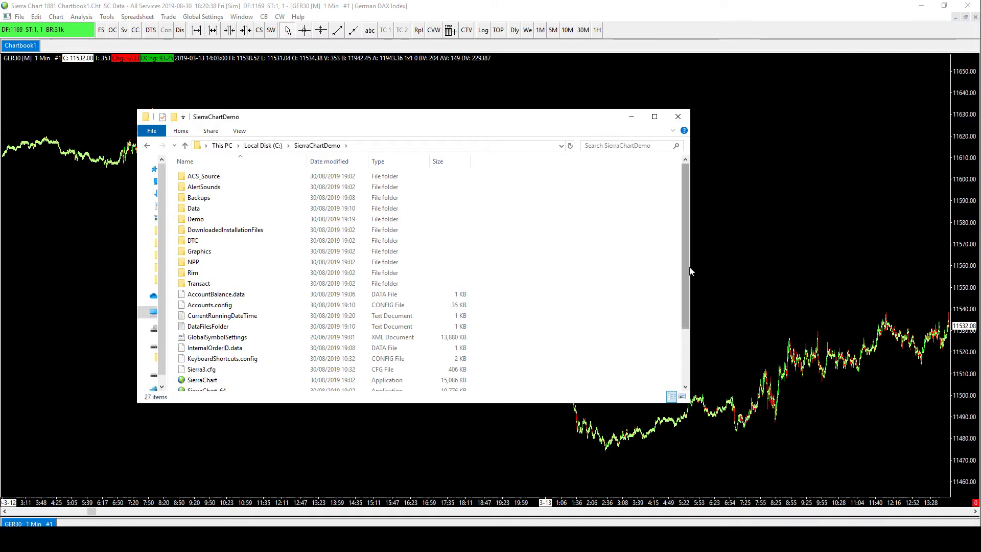
Exit Sierra Chart, saving everything with the chartbook named Demo instead of Chartbook1.Cht.
{"action": "left_click_drag", "start_coordinate": [690, 271], "coordinate": [571, 283]}
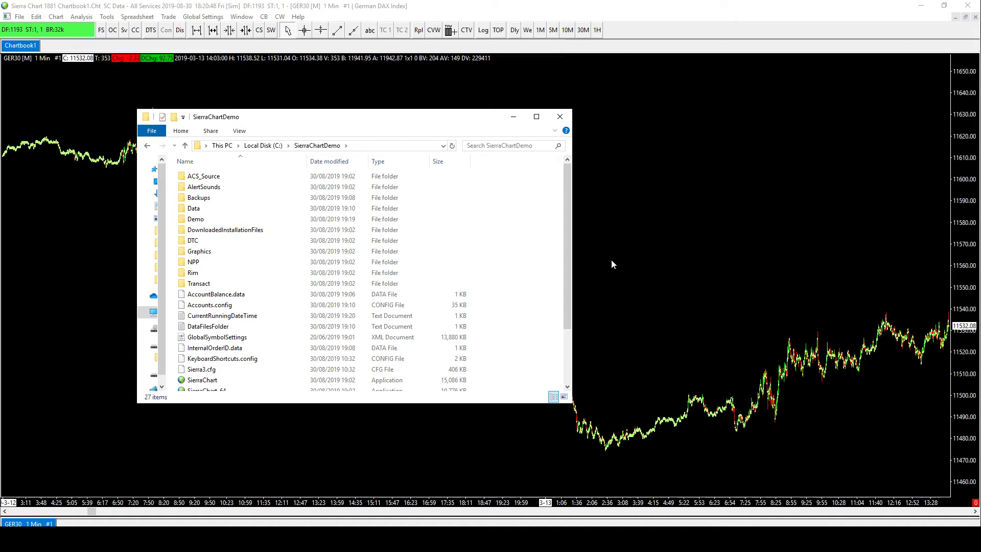
{"action": "left_click", "coordinate": [652, 240]}
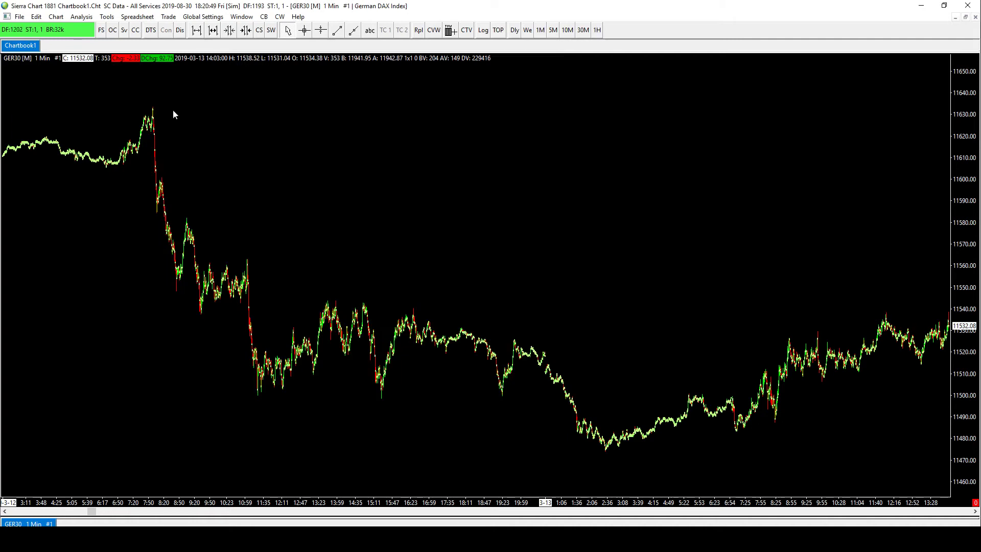
{"action": "left_click", "coordinate": [19, 17]}
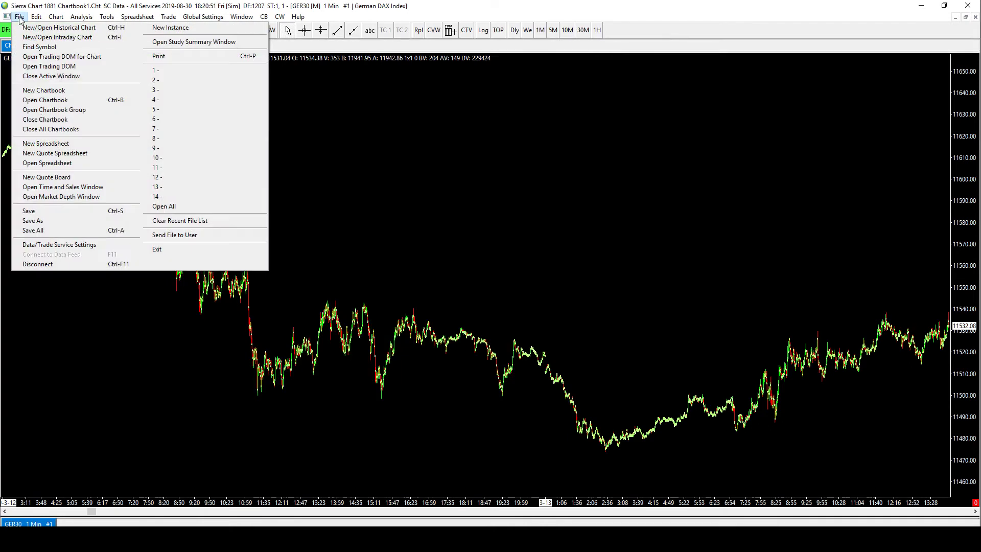
{"action": "left_click", "coordinate": [182, 251]}
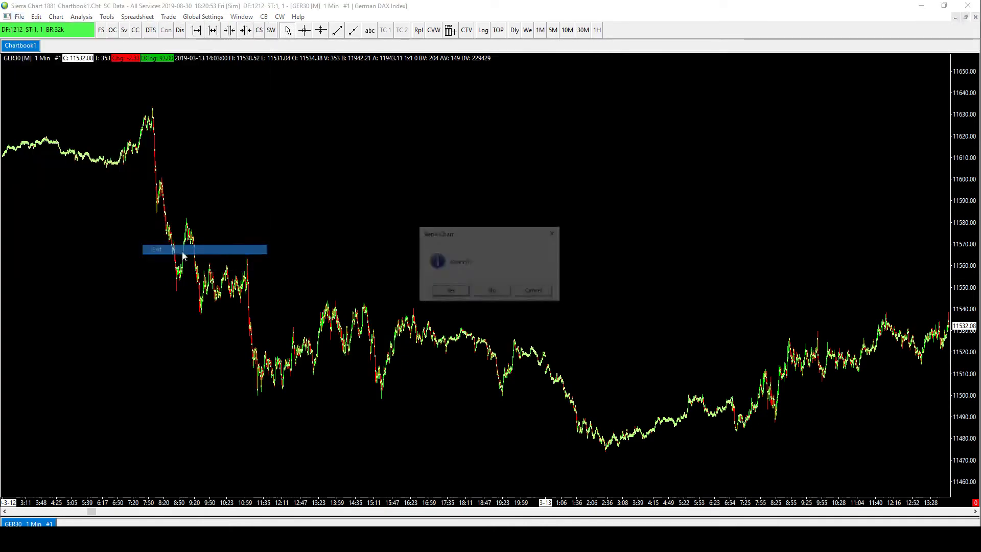
{"action": "left_click", "coordinate": [449, 293]}
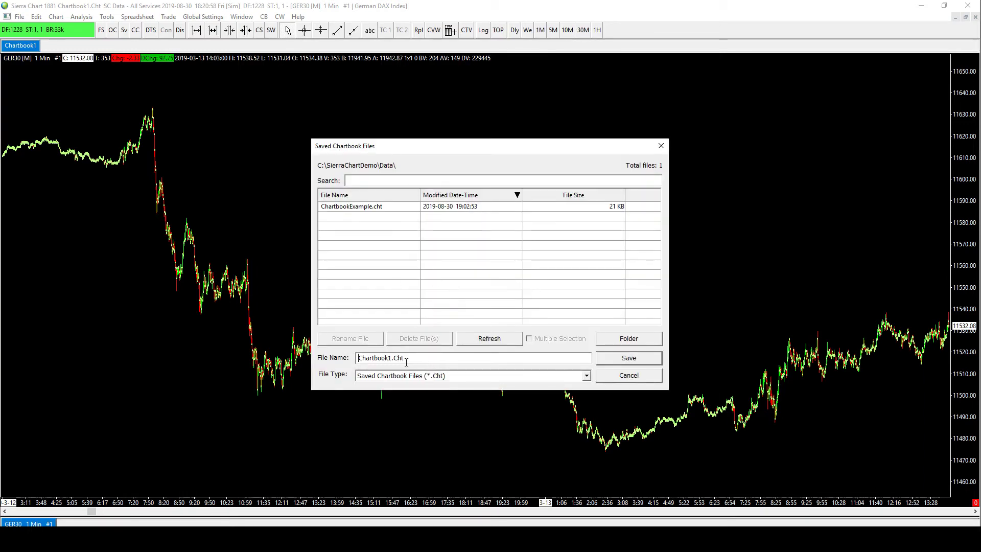
{"action": "type", "text": "Demo"}
{"action": "key", "text": "shift+End"}
{"action": "key", "text": "Delete"}
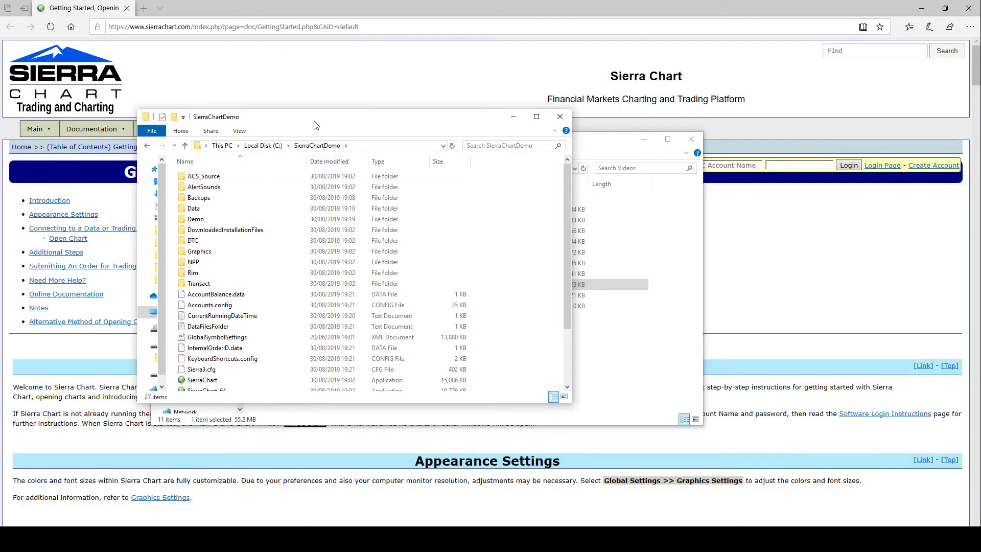
Move the SierraChartDemo window higher on screen and scroll down its file list.
{"action": "left_click_drag", "start_coordinate": [317, 121], "coordinate": [327, 61]}
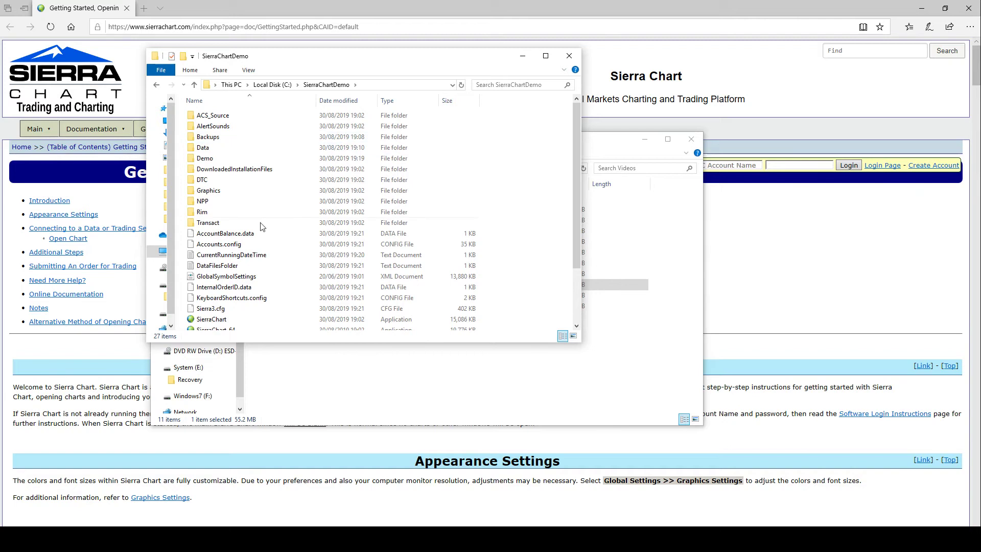
{"action": "scroll", "coordinate": [242, 252], "scroll_direction": "down", "scroll_amount": 2}
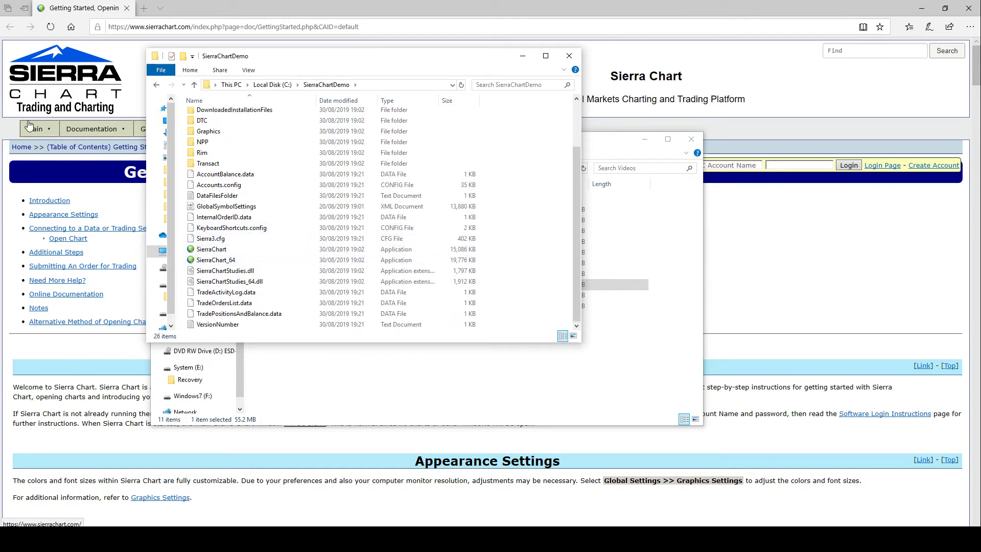
{"action": "mouse_move", "coordinate": [34, 129]}
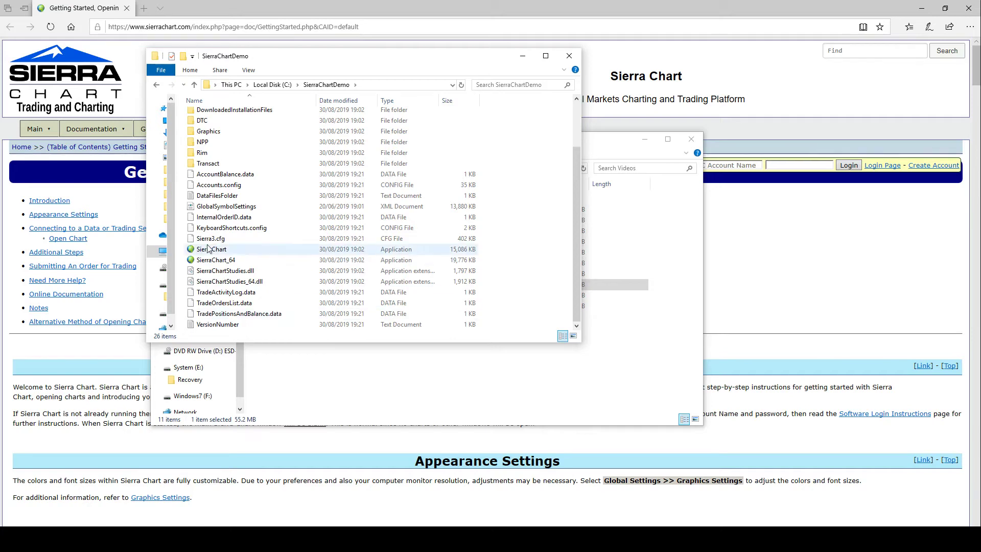
{"action": "double_click", "coordinate": [214, 261]}
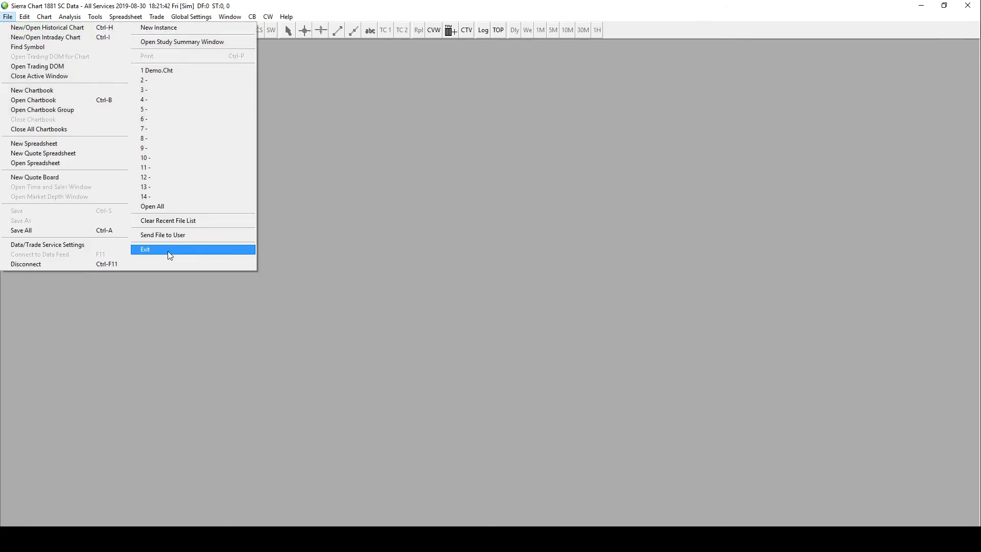
{"action": "left_click", "coordinate": [165, 252]}
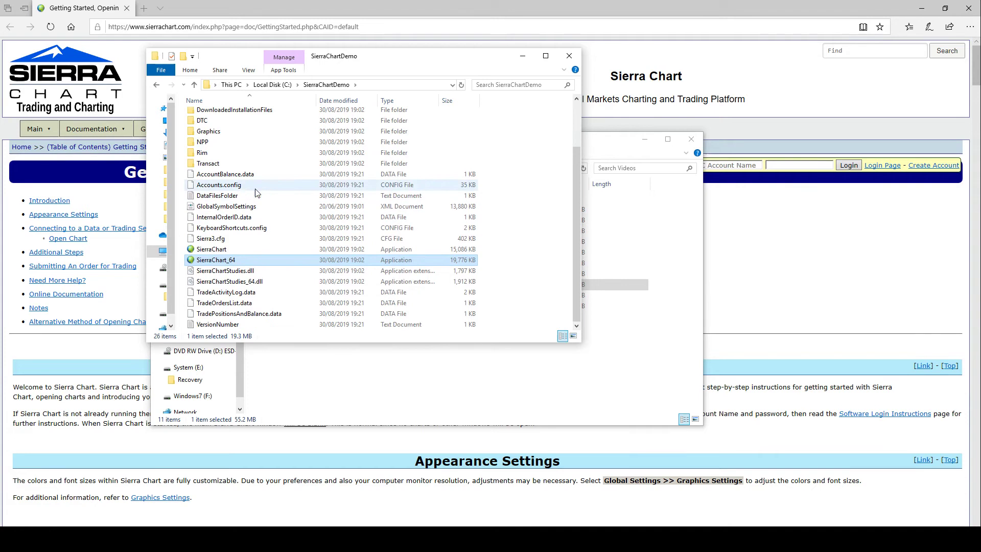
Delete GlobalSymbolSettings, KeyboardShortcuts.config and Sierra3.cfg from the SierraChartDemo folder.
{"action": "scroll", "coordinate": [240, 140], "scroll_direction": "up", "scroll_amount": 2}
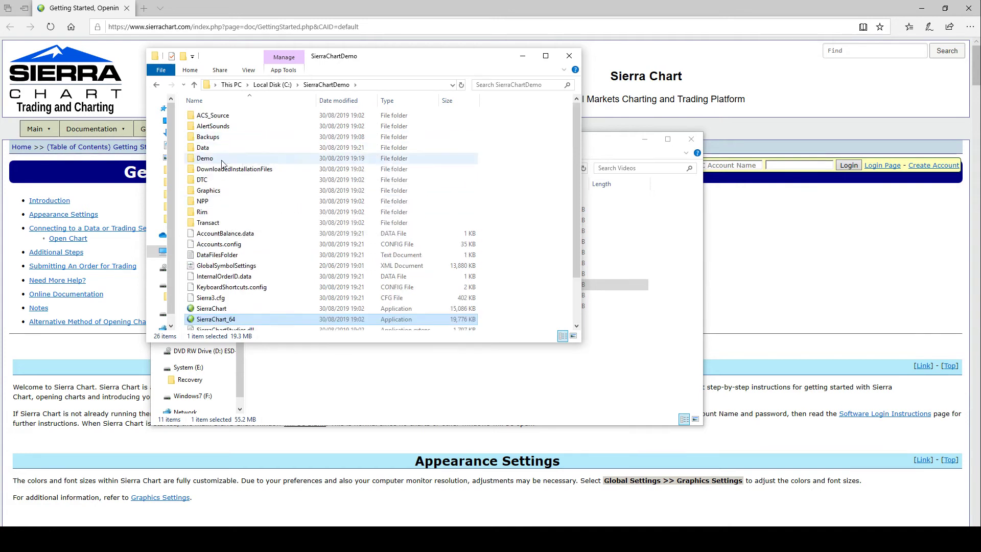
{"action": "double_click", "coordinate": [223, 156]}
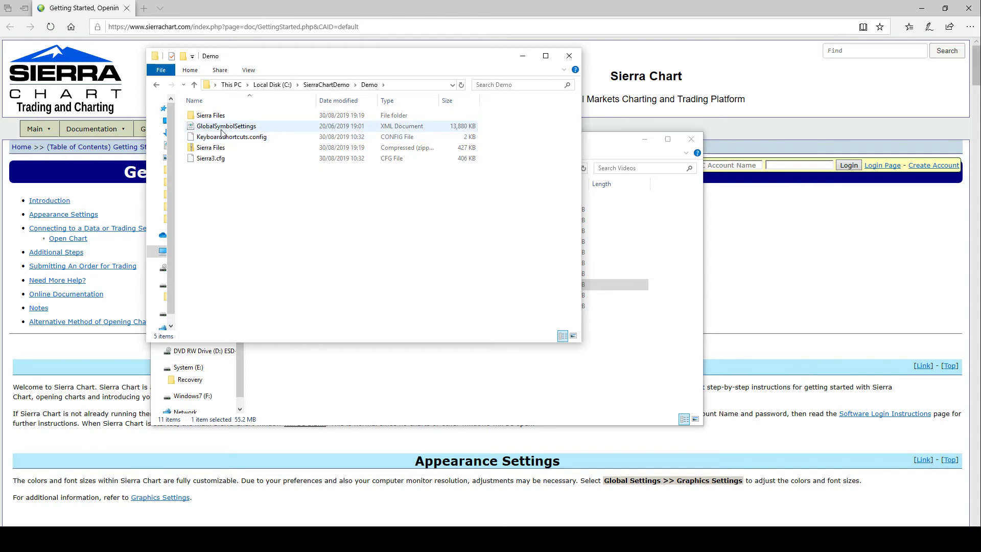
{"action": "left_click", "coordinate": [322, 88]}
{"action": "left_click", "coordinate": [225, 267]}
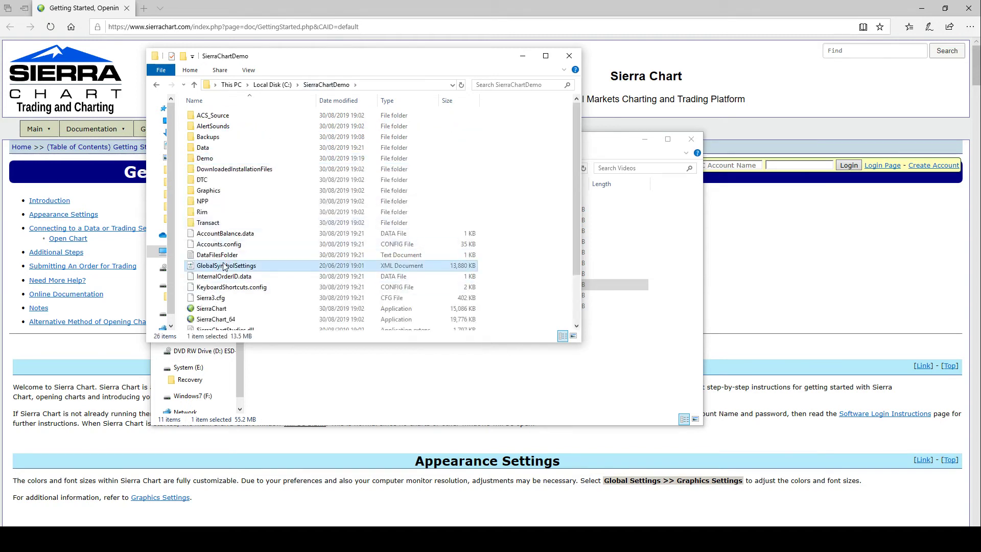
{"action": "key", "text": "Delete"}
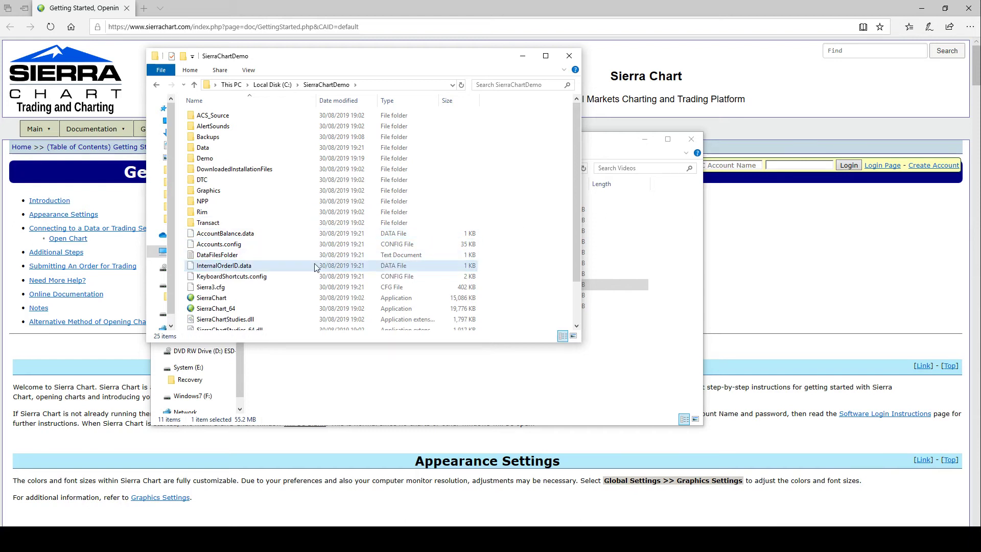
{"action": "left_click", "coordinate": [259, 276]}
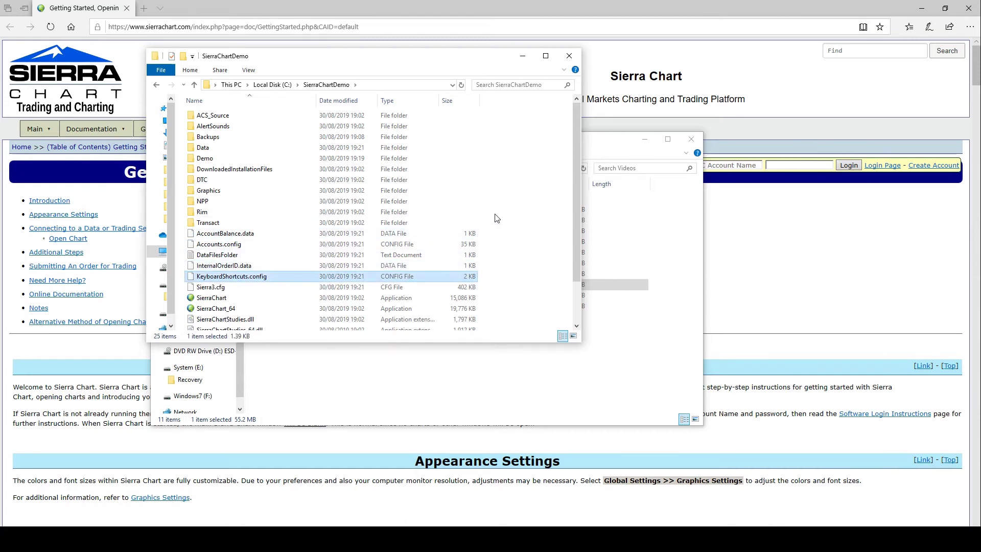
{"action": "key", "text": "Delete"}
{"action": "left_click", "coordinate": [220, 277]}
{"action": "left_click", "coordinate": [232, 297]}
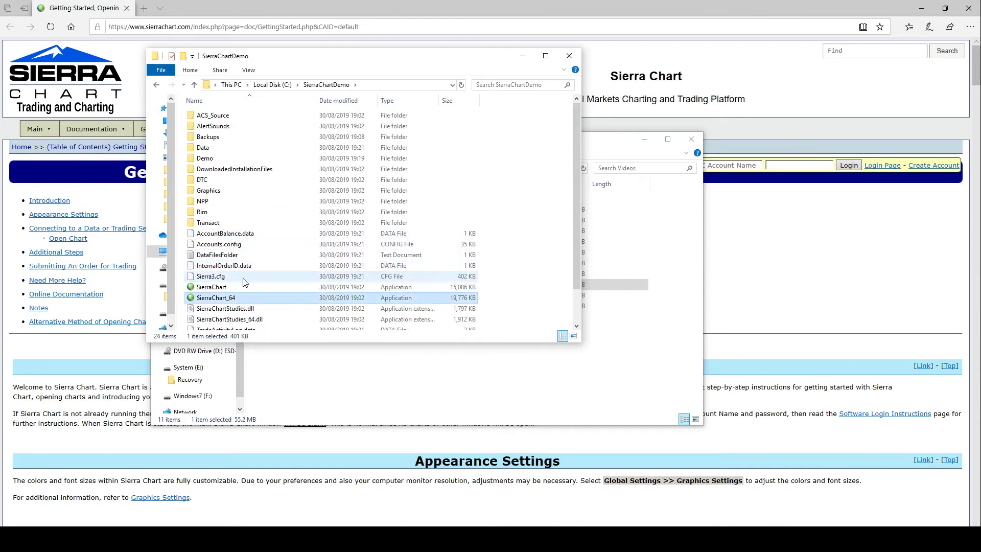
{"action": "left_click", "coordinate": [244, 280]}
{"action": "key", "text": "Delete"}
{"action": "scroll", "coordinate": [306, 262], "scroll_direction": "down", "scroll_amount": 1}
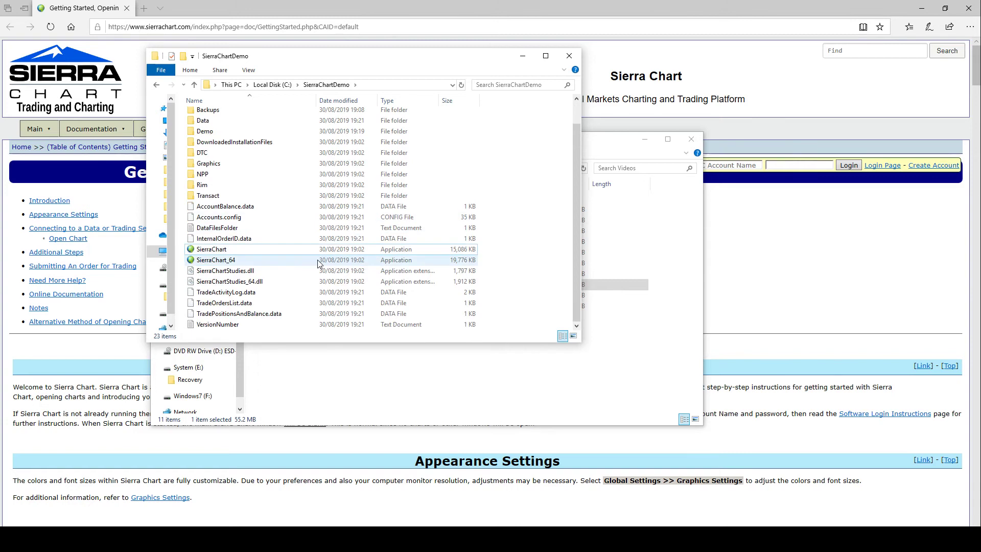
{"action": "scroll", "coordinate": [246, 174], "scroll_direction": "up", "scroll_amount": 1}
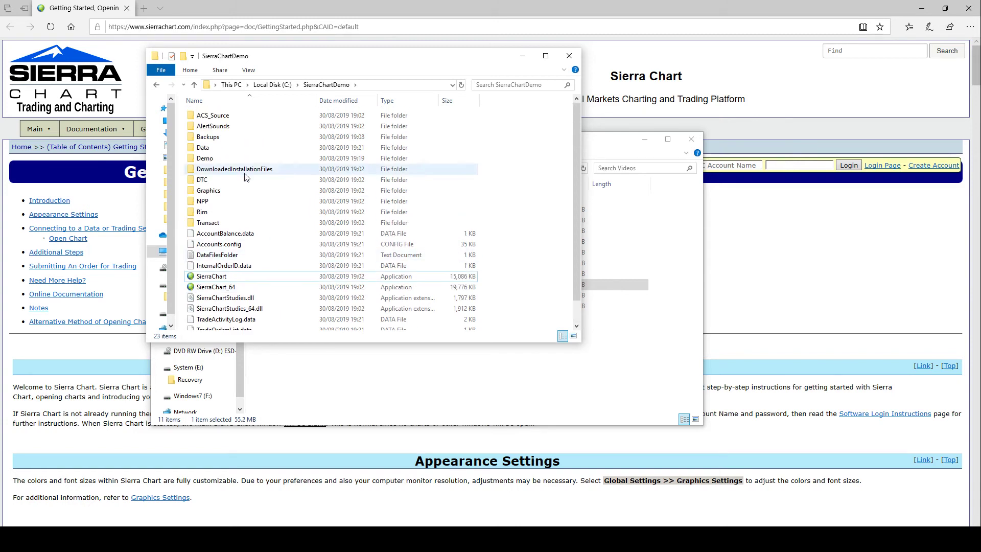
Paste the old config files from Demo into SierraChartDemo and relaunch SierraChart_64.
{"action": "double_click", "coordinate": [216, 162]}
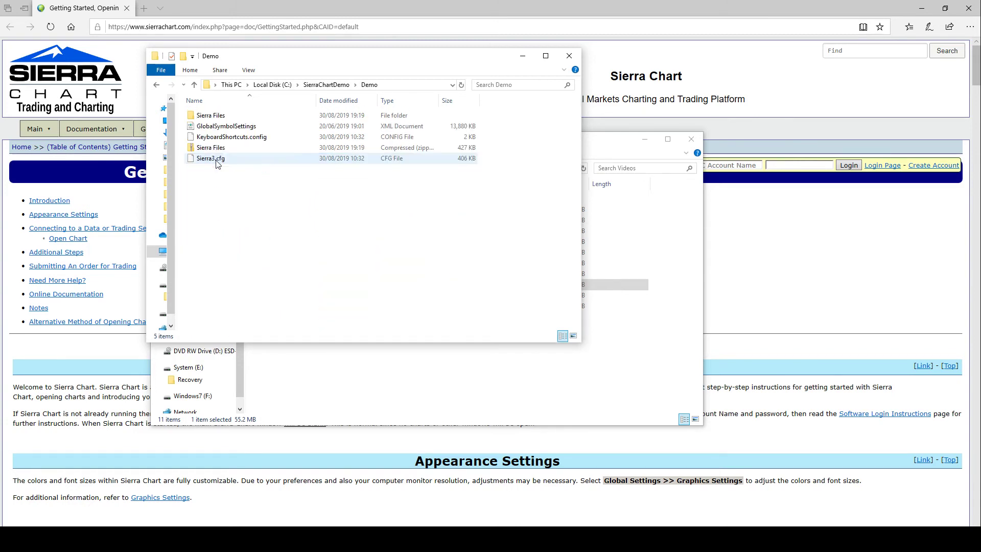
{"action": "left_click", "coordinate": [240, 159]}
{"action": "left_click", "coordinate": [235, 137], "text": "ctrl"}
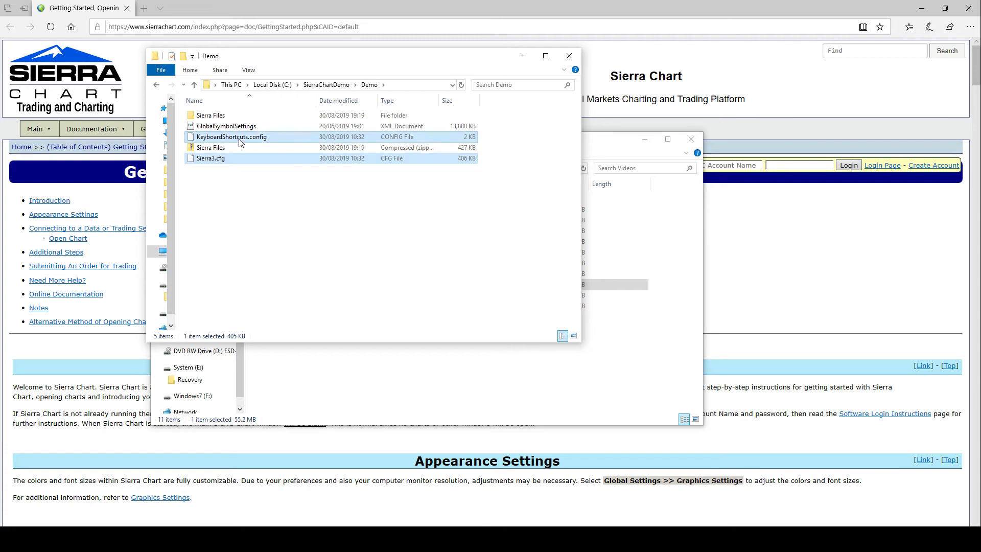
{"action": "left_click", "coordinate": [230, 127], "text": "ctrl"}
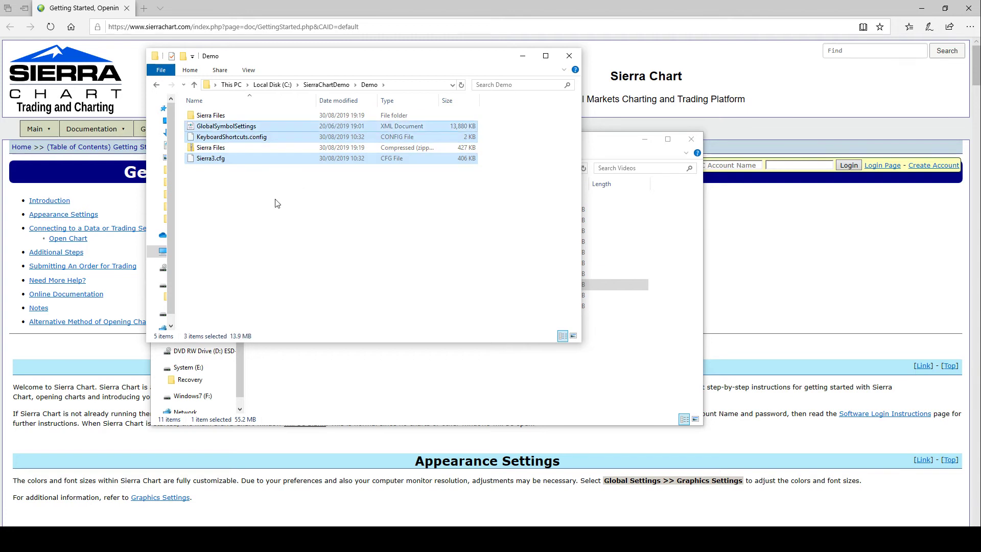
{"action": "left_click", "coordinate": [291, 212]}
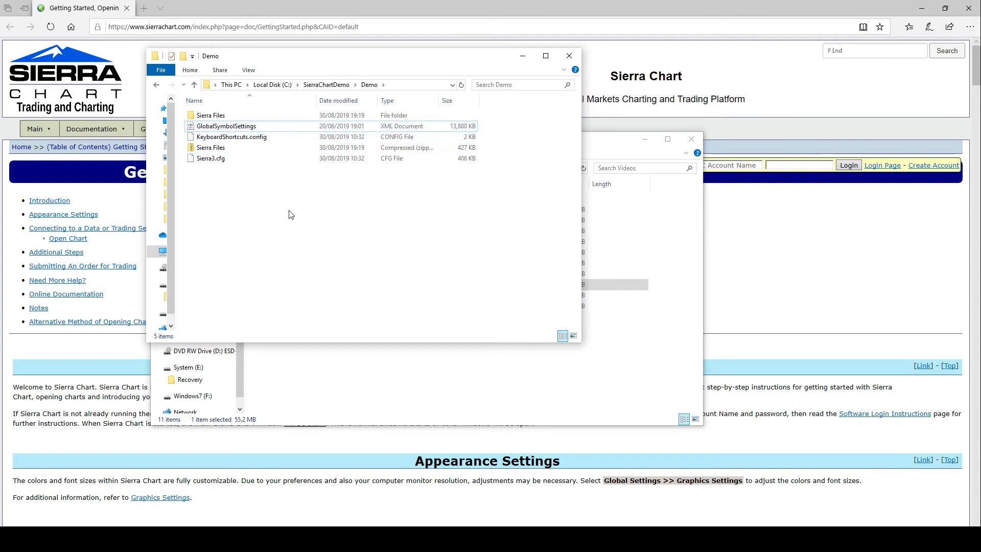
{"action": "left_click", "coordinate": [326, 85]}
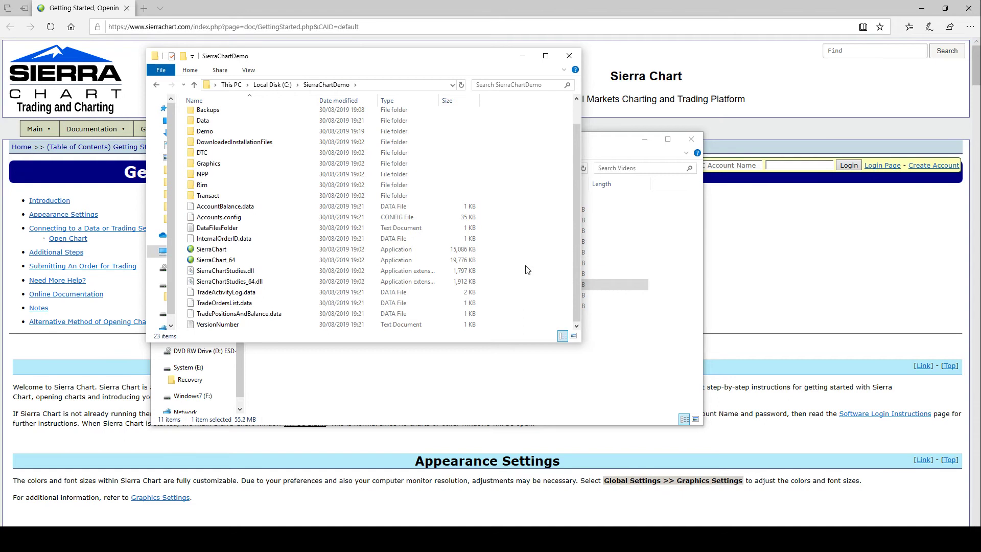
{"action": "key", "text": "ctrl+v"}
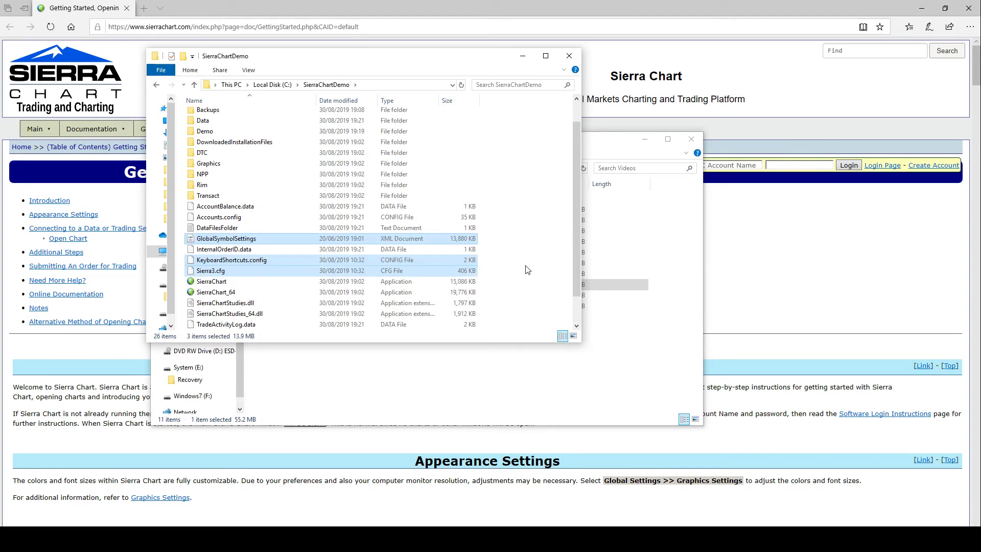
{"action": "left_click", "coordinate": [529, 277]}
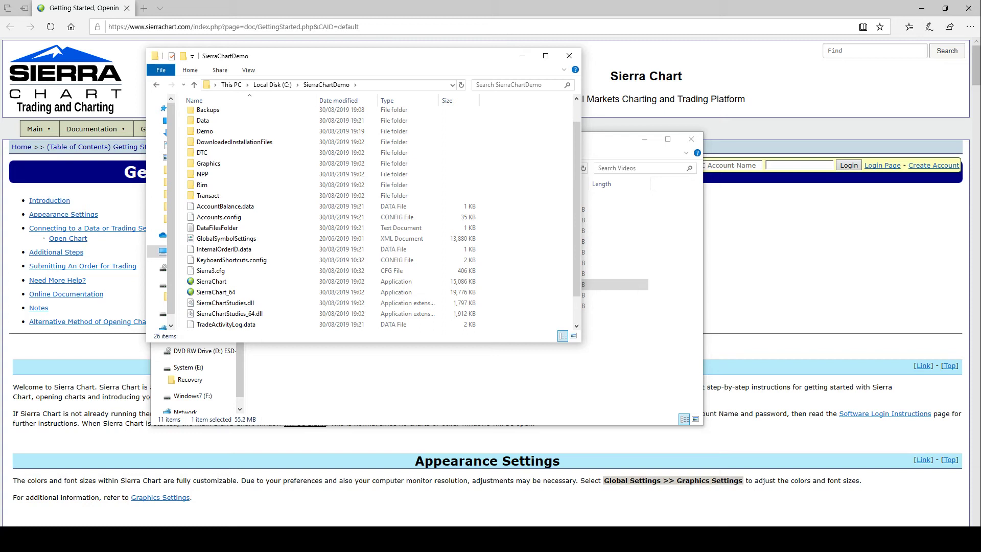
{"action": "double_click", "coordinate": [220, 292]}
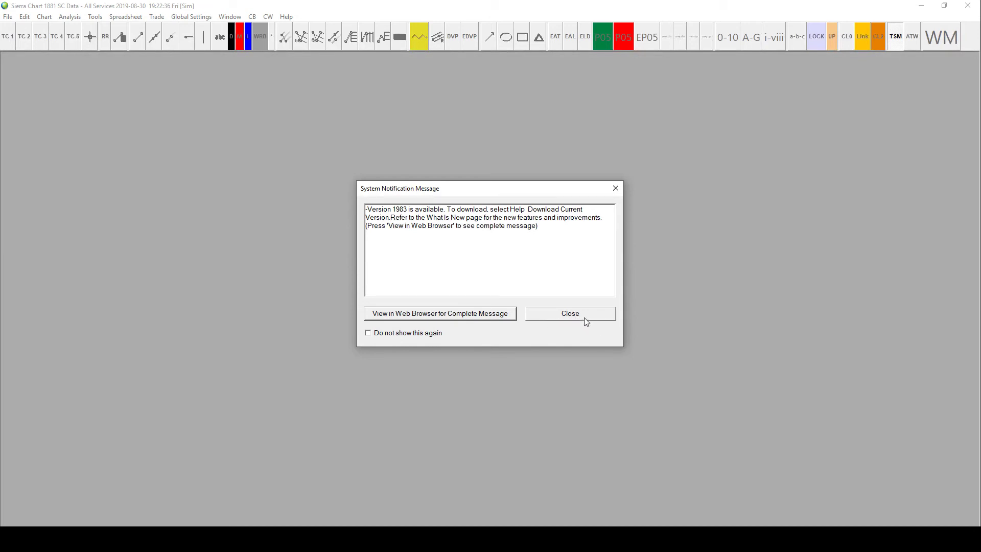
Close the notification announcing that version 1983 is available.
{"action": "left_click", "coordinate": [586, 315]}
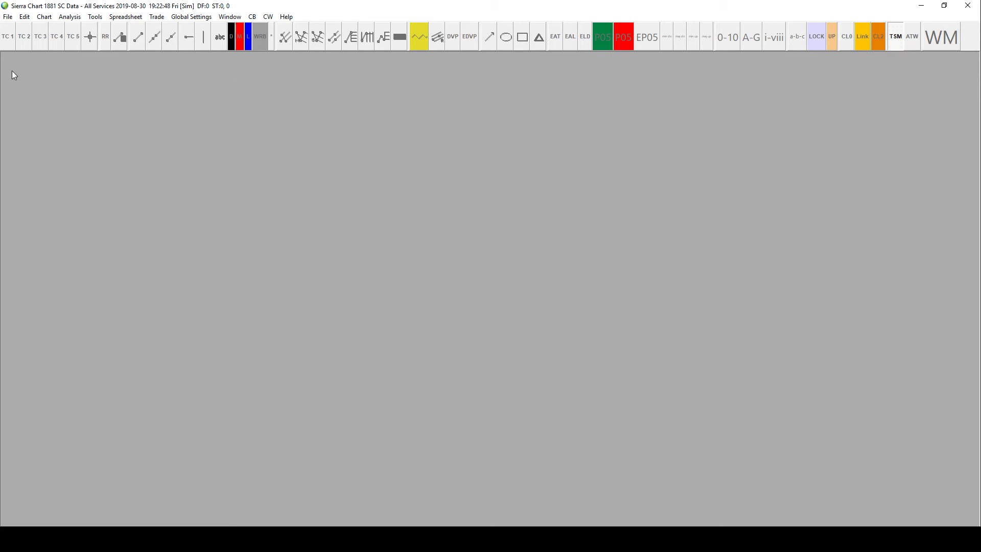
Open a GER30 German DAX Index intraday chart from the CFD group in Find Symbol.
{"action": "left_click", "coordinate": [7, 17]}
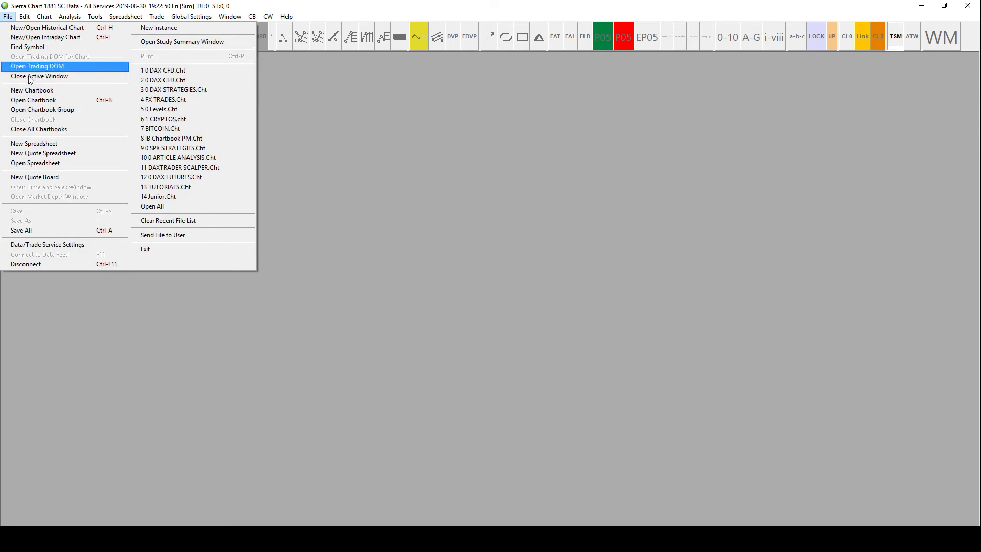
{"action": "left_click", "coordinate": [28, 47]}
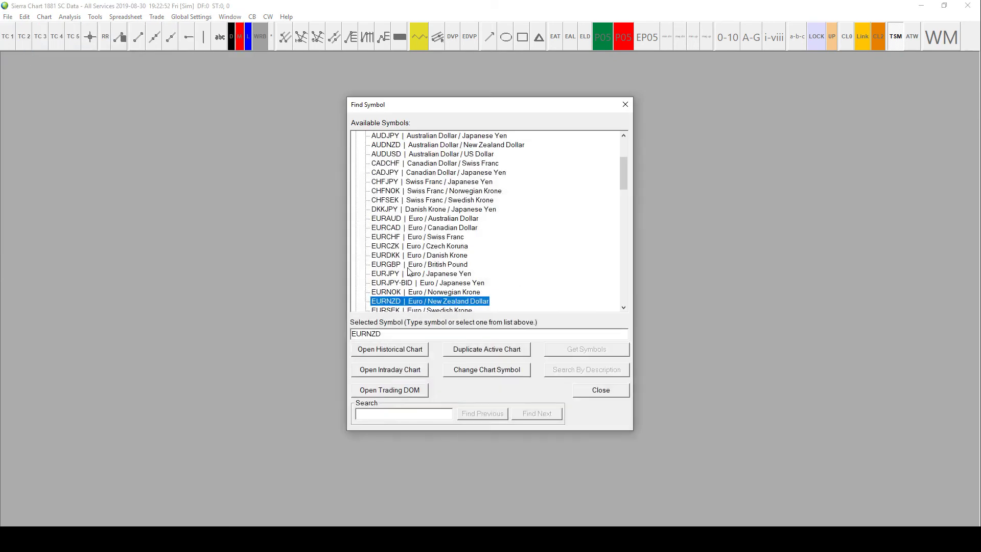
{"action": "scroll", "coordinate": [387, 200], "scroll_direction": "up", "scroll_amount": 3}
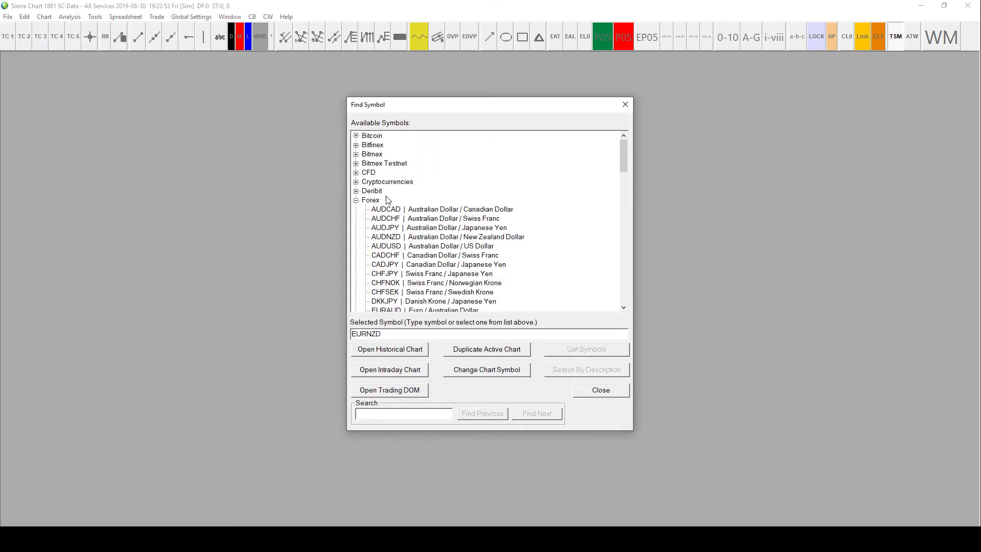
{"action": "left_click", "coordinate": [356, 173]}
{"action": "left_click", "coordinate": [388, 228]}
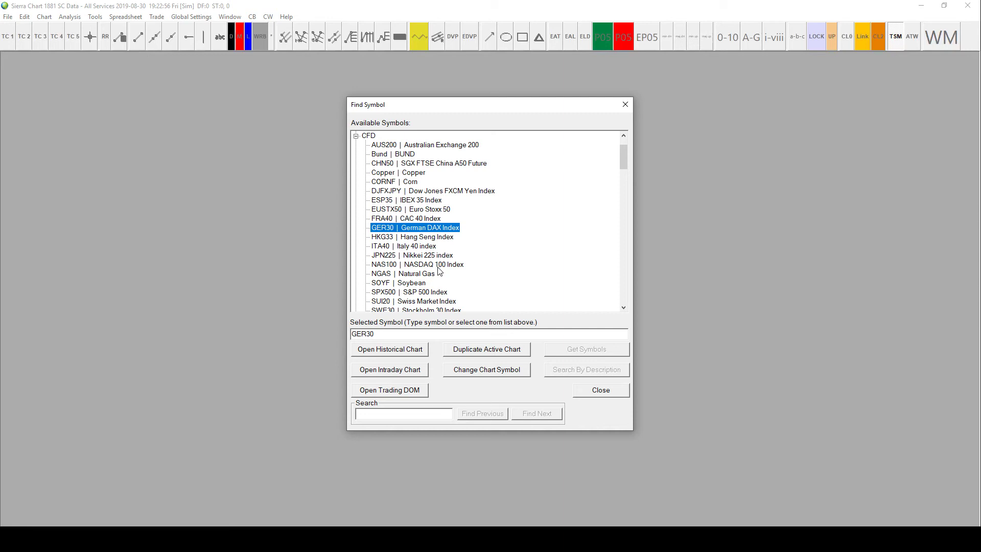
{"action": "left_click", "coordinate": [384, 370]}
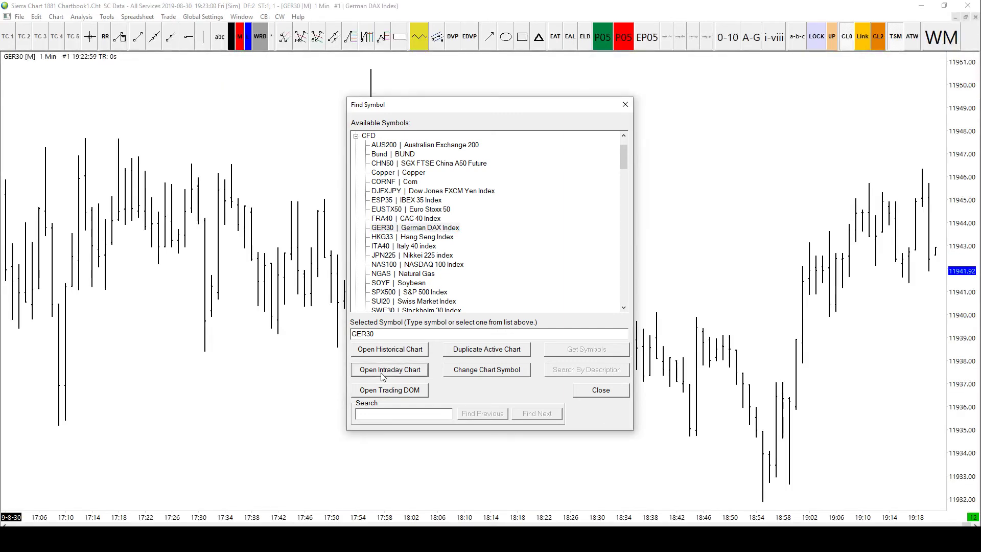
Close the symbol finder and shift the chart's bars along the time axis.
{"action": "left_click", "coordinate": [615, 392]}
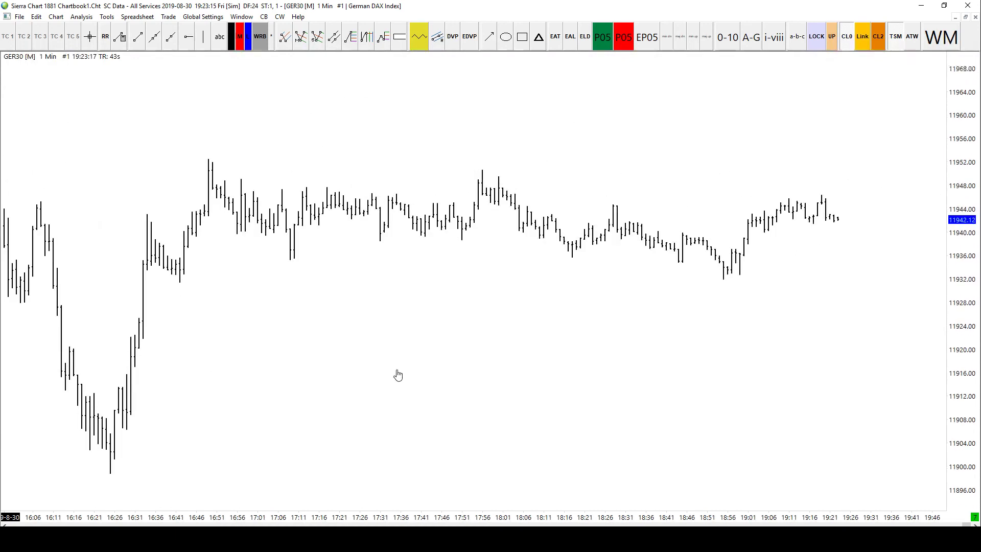
{"action": "left_click_drag", "start_coordinate": [461, 393], "coordinate": [473, 325]}
{"action": "left_click_drag", "start_coordinate": [436, 248], "coordinate": [444, 316]}
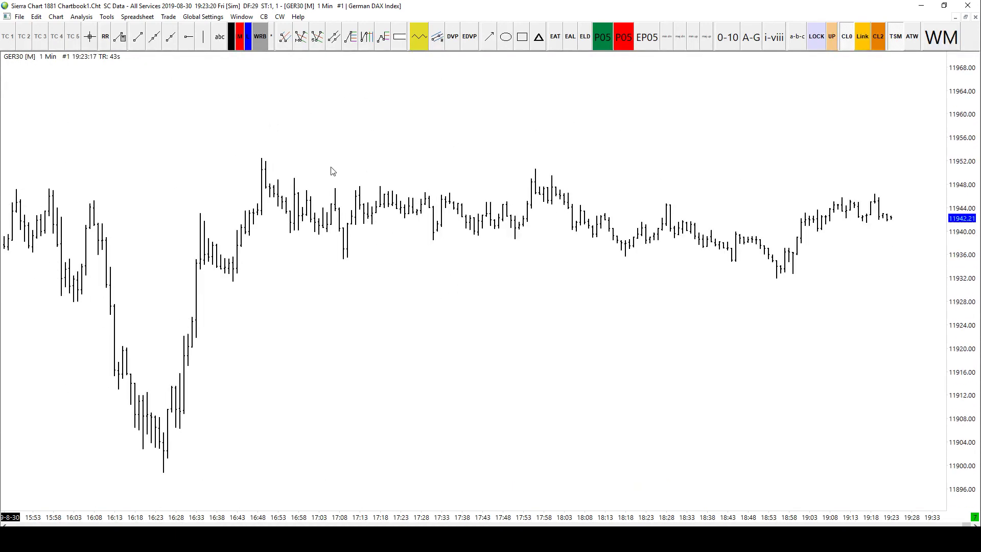
Draw a trend line, an extended line, a ray, a horizontal ray at 11960.30 and a short line.
{"action": "left_click", "coordinate": [139, 41]}
{"action": "left_click_drag", "start_coordinate": [99, 170], "coordinate": [319, 102]}
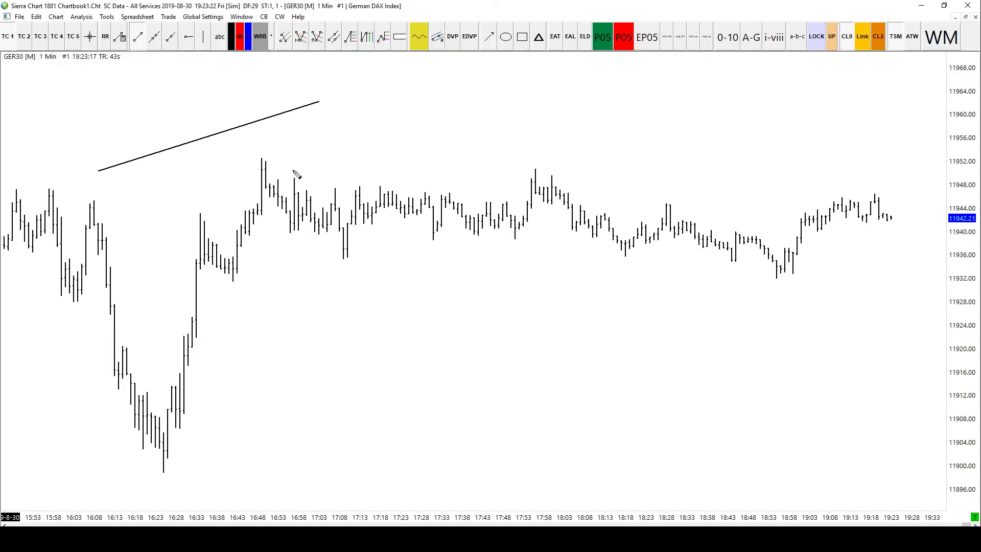
{"action": "left_click", "coordinate": [156, 38]}
{"action": "mouse_move", "coordinate": [228, 172]}
{"action": "left_mouse_down"}
{"action": "mouse_move", "coordinate": [368, 174]}
{"action": "mouse_move", "coordinate": [415, 148]}
{"action": "left_mouse_up"}
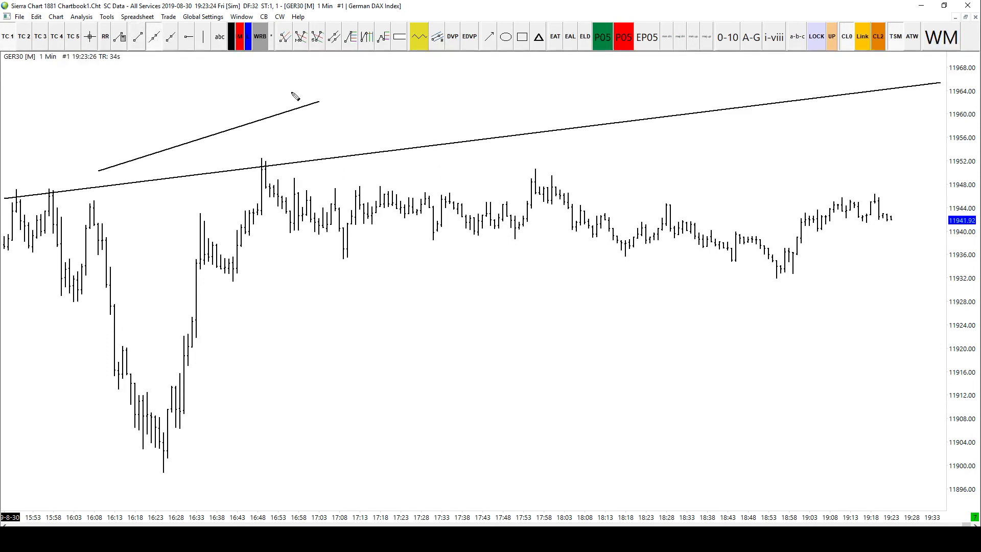
{"action": "left_click", "coordinate": [173, 35]}
{"action": "left_click_drag", "start_coordinate": [279, 175], "coordinate": [509, 286]}
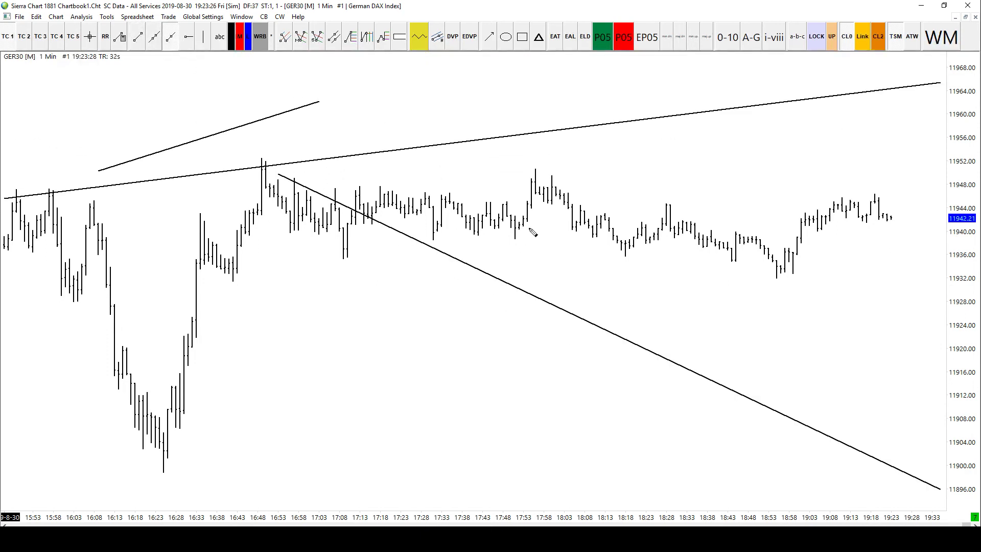
{"action": "left_click", "coordinate": [188, 37]}
{"action": "left_click_drag", "start_coordinate": [394, 121], "coordinate": [462, 111]}
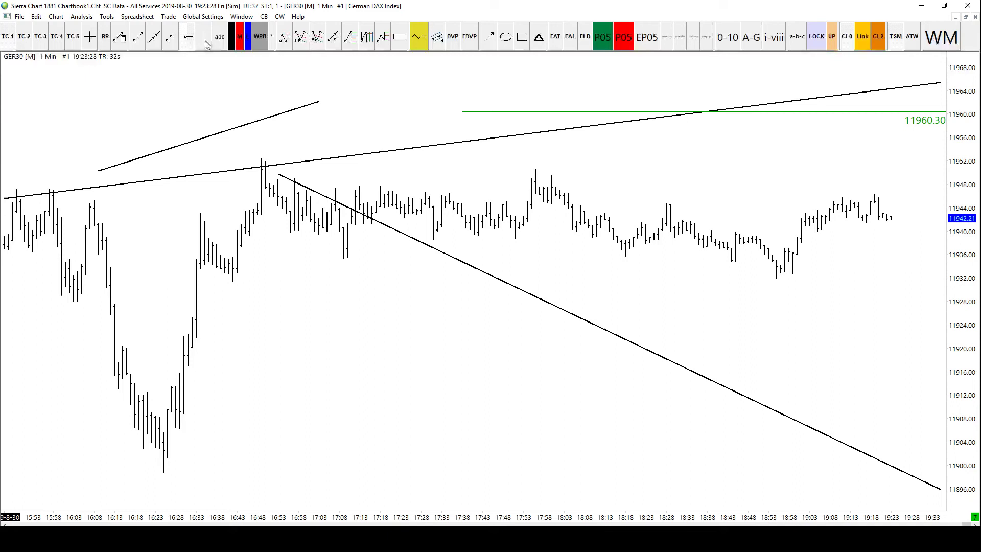
{"action": "left_click", "coordinate": [138, 37]}
{"action": "left_click", "coordinate": [282, 256]}
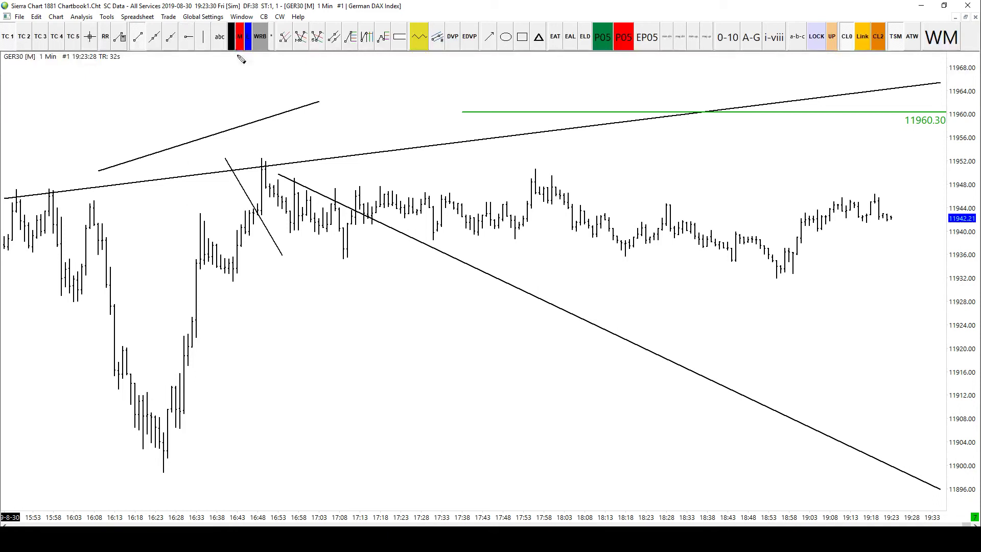
{"action": "left_click", "coordinate": [231, 37]}
Place five black dash markers on the chart.
{"action": "left_click", "coordinate": [397, 86]}
{"action": "left_click", "coordinate": [449, 155]}
{"action": "left_click", "coordinate": [516, 235]}
{"action": "left_click", "coordinate": [600, 249]}
{"action": "left_click", "coordinate": [613, 187]}
{"action": "left_click", "coordinate": [585, 174]}
Place seven blue dash markers on the chart.
{"action": "left_click", "coordinate": [248, 37]}
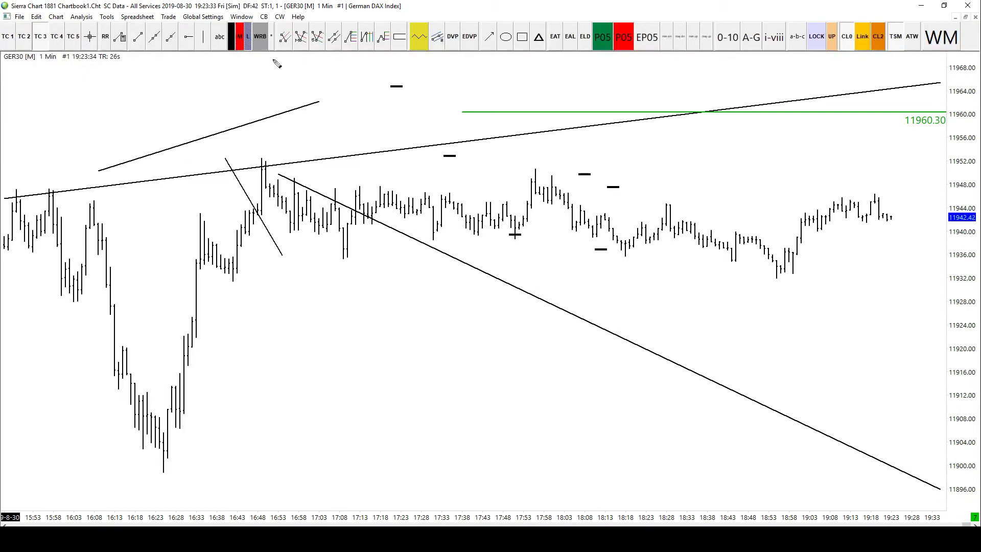
{"action": "left_click", "coordinate": [422, 112]}
{"action": "left_click", "coordinate": [379, 154]}
{"action": "left_click", "coordinate": [339, 201]}
{"action": "left_click", "coordinate": [331, 301]}
{"action": "left_click", "coordinate": [368, 355]}
{"action": "left_click", "coordinate": [487, 368]}
{"action": "left_click", "coordinate": [498, 333]}
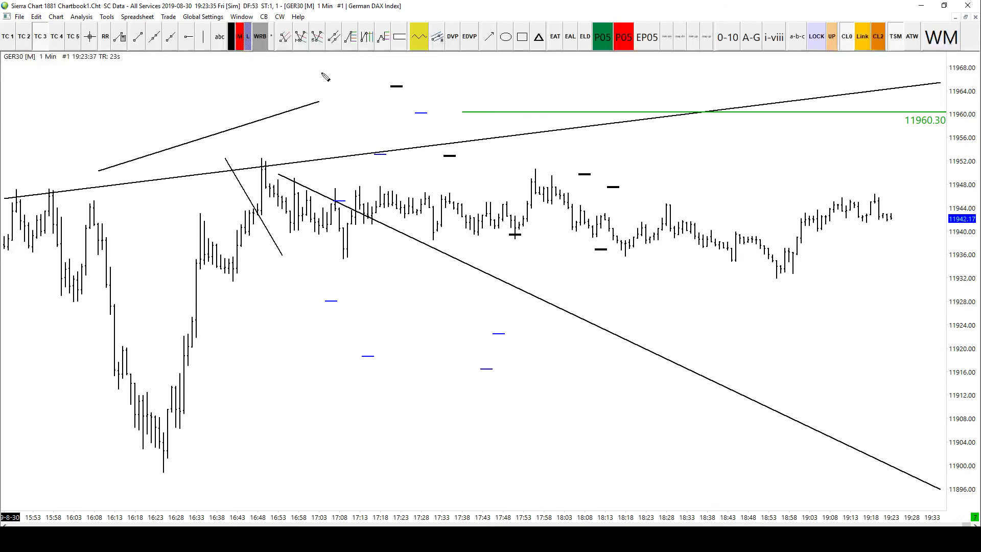
Place eight red dash markers on the chart.
{"action": "left_click", "coordinate": [239, 37]}
{"action": "left_click", "coordinate": [384, 109]}
{"action": "left_click", "coordinate": [364, 188]}
{"action": "left_click", "coordinate": [318, 211]}
{"action": "left_click", "coordinate": [200, 258]}
{"action": "left_click", "coordinate": [127, 190]}
{"action": "left_click", "coordinate": [159, 87]}
{"action": "left_click", "coordinate": [290, 114]}
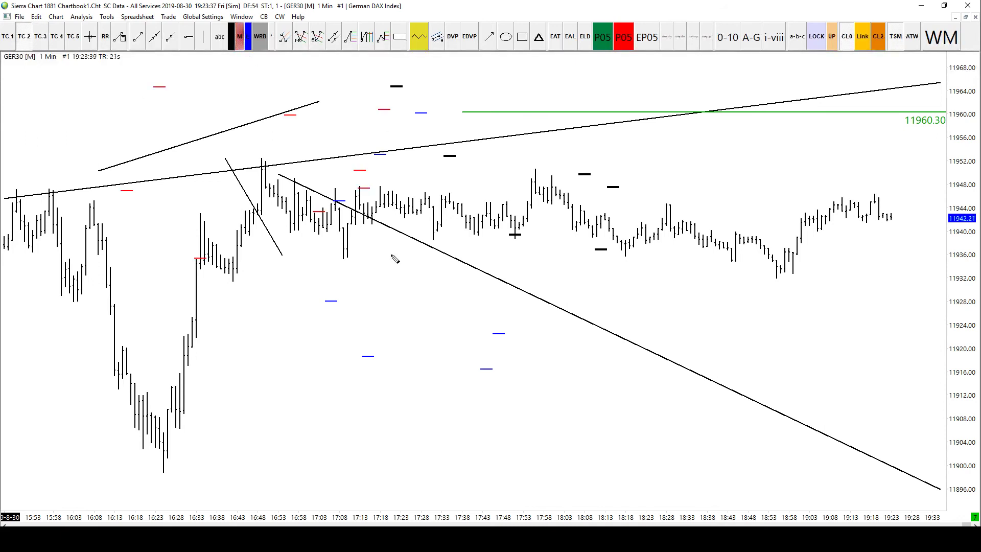
{"action": "left_click", "coordinate": [405, 274]}
Draw a fork-style channel with three anchor points.
{"action": "left_click", "coordinate": [285, 38]}
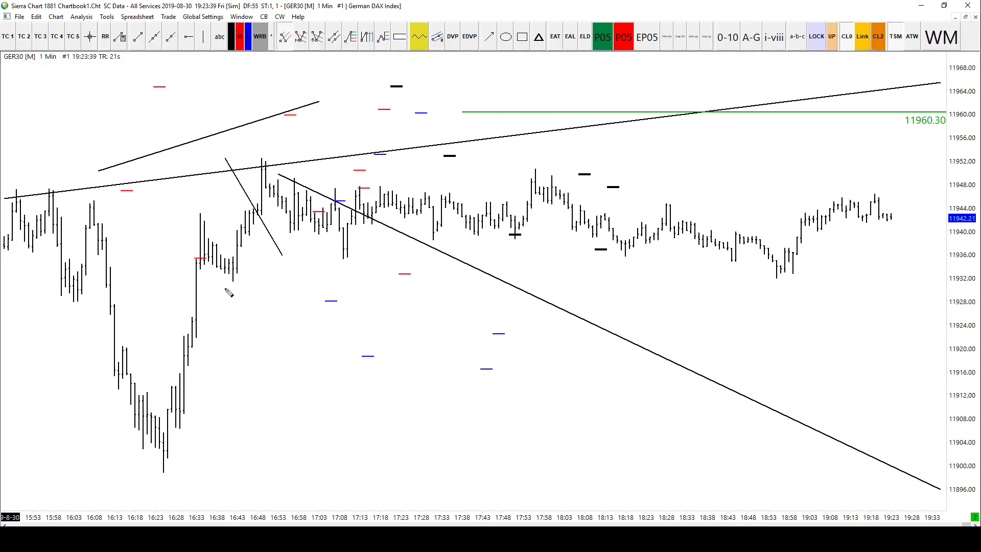
{"action": "left_click", "coordinate": [242, 308]}
{"action": "left_click", "coordinate": [282, 391]}
{"action": "left_click", "coordinate": [340, 234]}
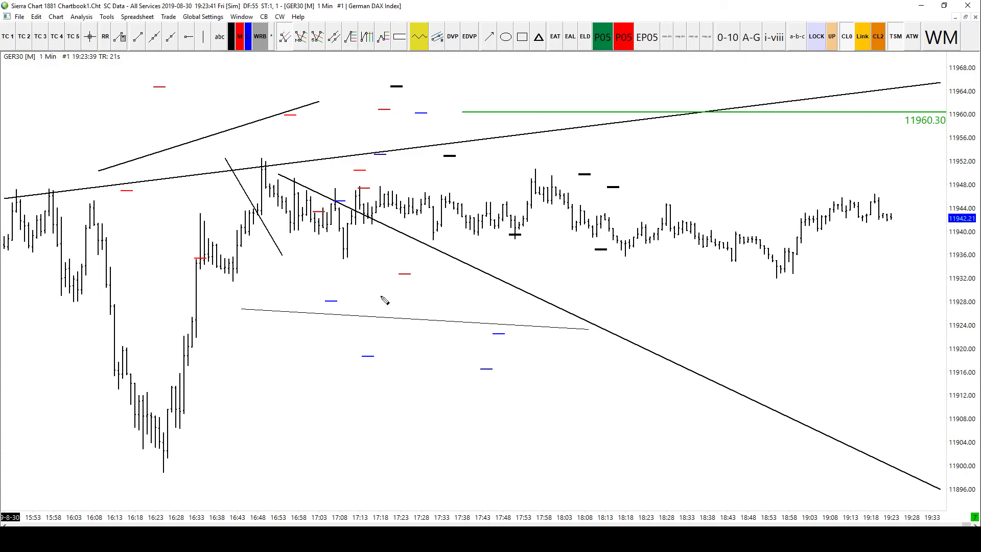
Make the channel drawing black and draw a zigzag from the 17:48 lows to near 11960.
{"action": "right_click", "coordinate": [299, 318]}
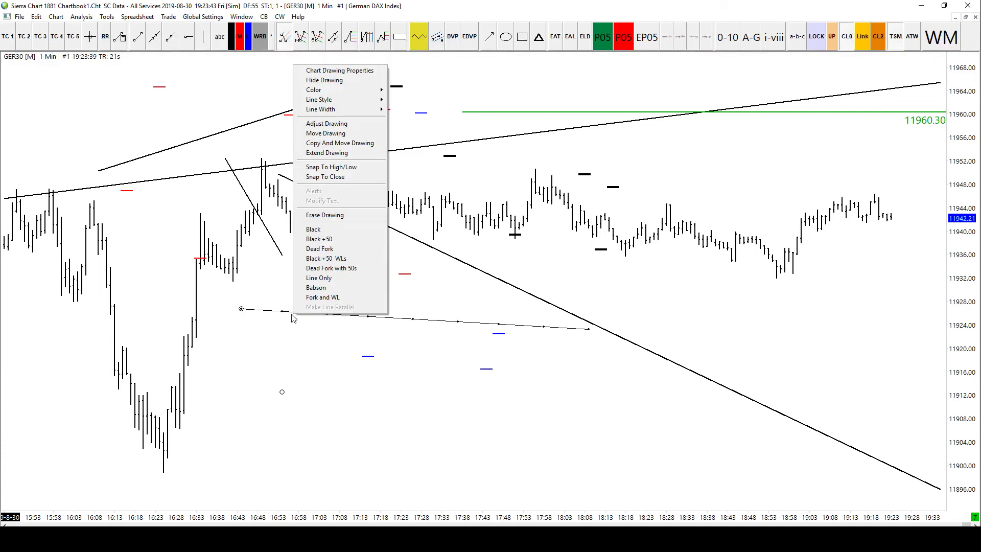
{"action": "left_click", "coordinate": [327, 230]}
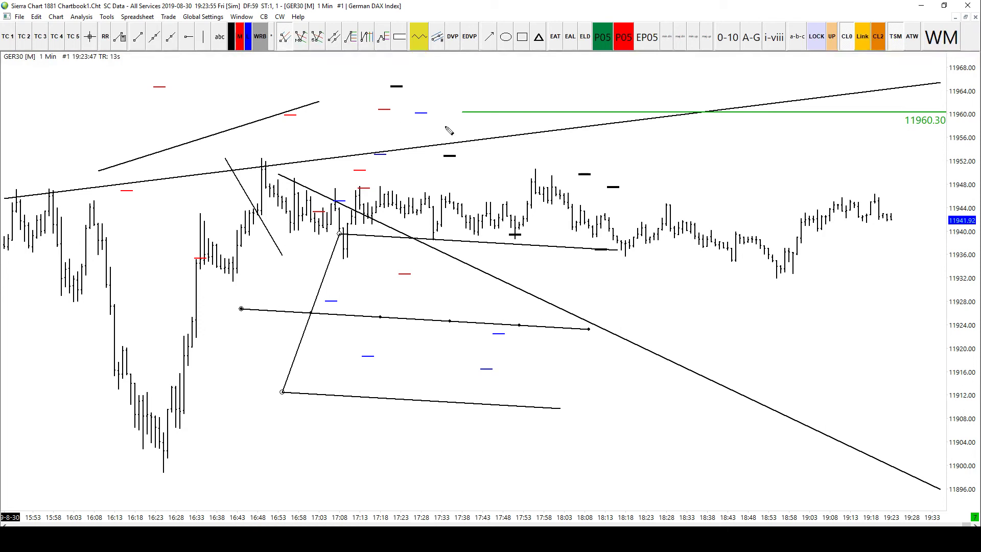
{"action": "left_click", "coordinate": [335, 39]}
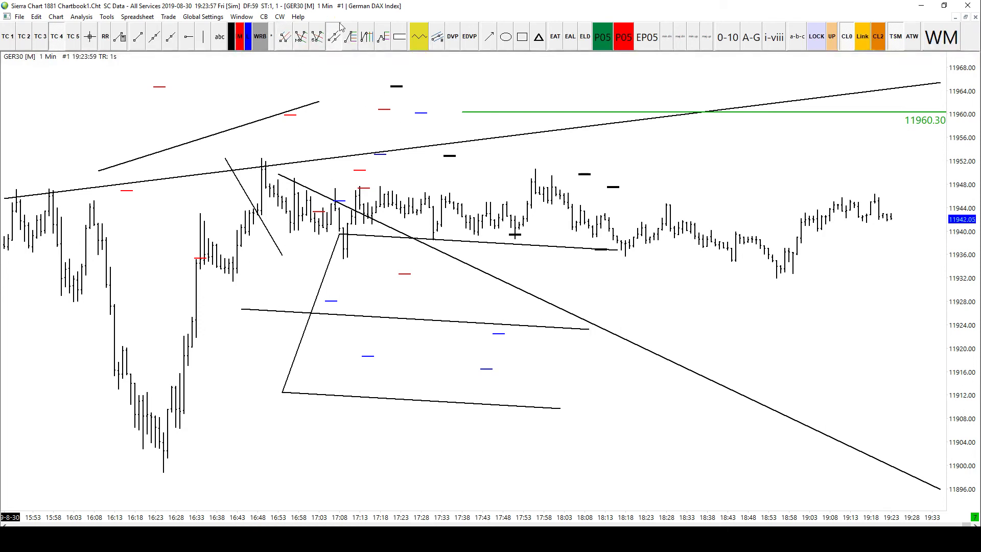
{"action": "left_click", "coordinate": [419, 46]}
{"action": "left_click", "coordinate": [515, 211]}
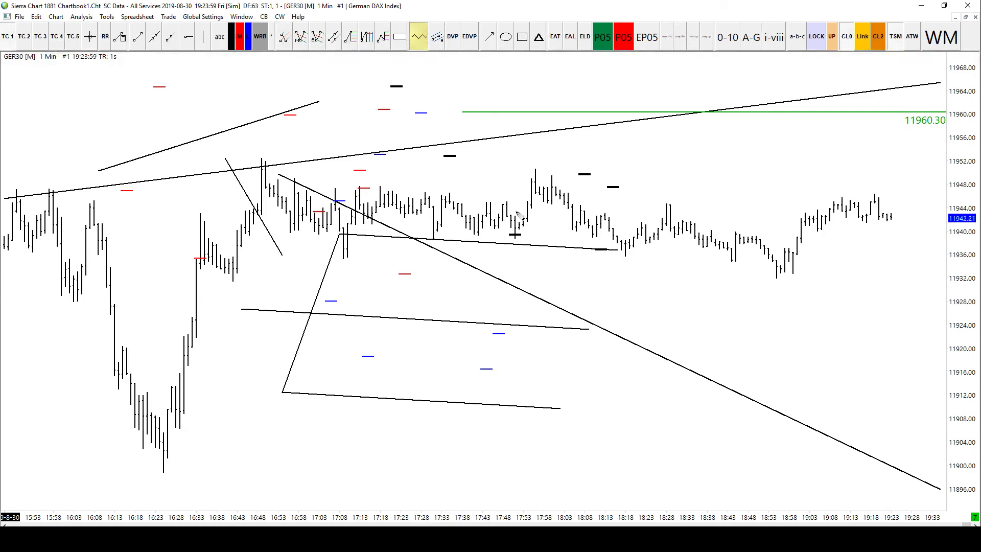
{"action": "left_click", "coordinate": [597, 152]}
{"action": "left_click", "coordinate": [663, 212]}
{"action": "left_click", "coordinate": [712, 128]}
{"action": "left_click", "coordinate": [797, 212]}
{"action": "left_click", "coordinate": [843, 136]}
{"action": "left_click", "coordinate": [907, 212]}
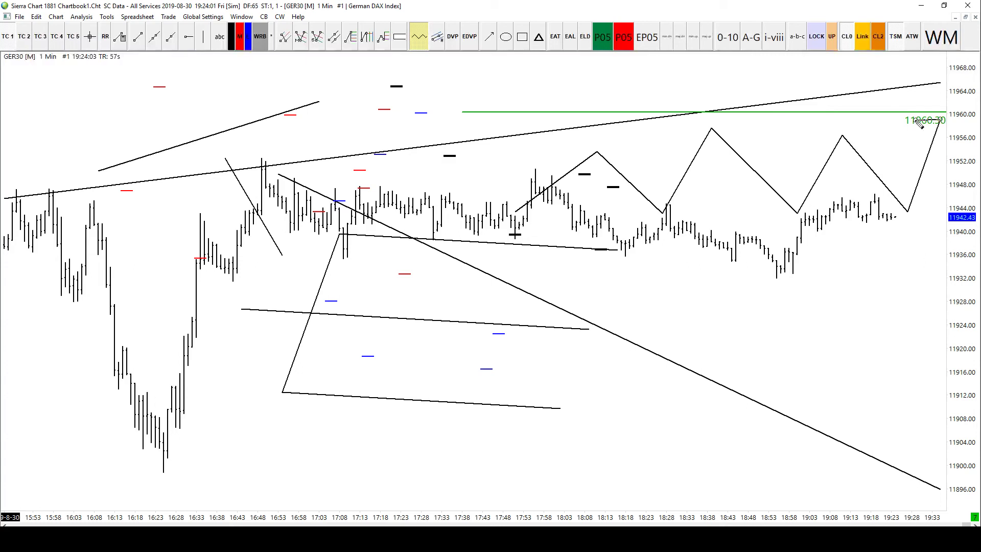
{"action": "double_click", "coordinate": [940, 122]}
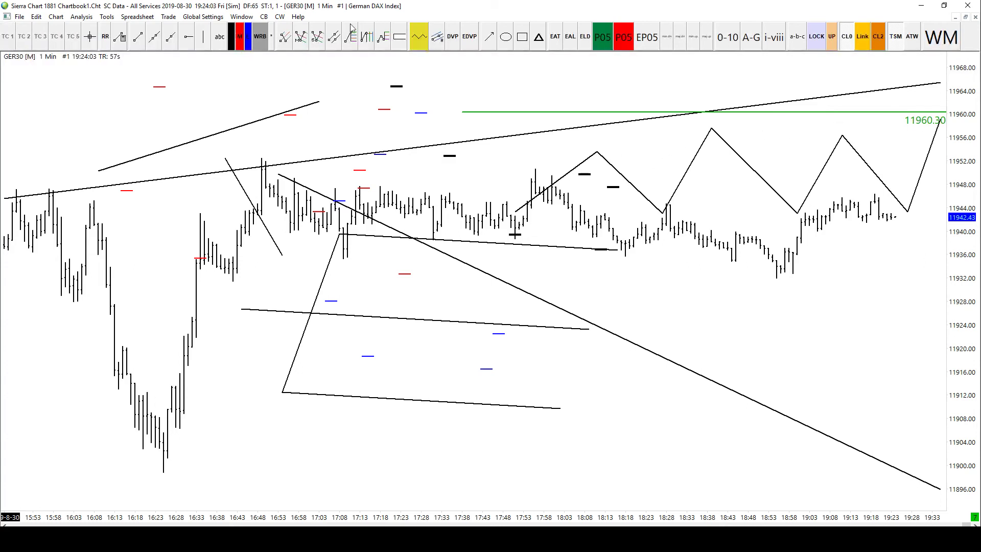
Draw a second zigzag tracing the price swings from the upper left across the chart.
{"action": "left_click", "coordinate": [45, 111]}
{"action": "left_click", "coordinate": [82, 153]}
{"action": "left_click", "coordinate": [119, 122]}
{"action": "left_click", "coordinate": [143, 165]}
{"action": "left_click", "coordinate": [168, 130]}
{"action": "left_click", "coordinate": [213, 199]}
{"action": "left_click", "coordinate": [238, 162]}
{"action": "left_click", "coordinate": [258, 217]}
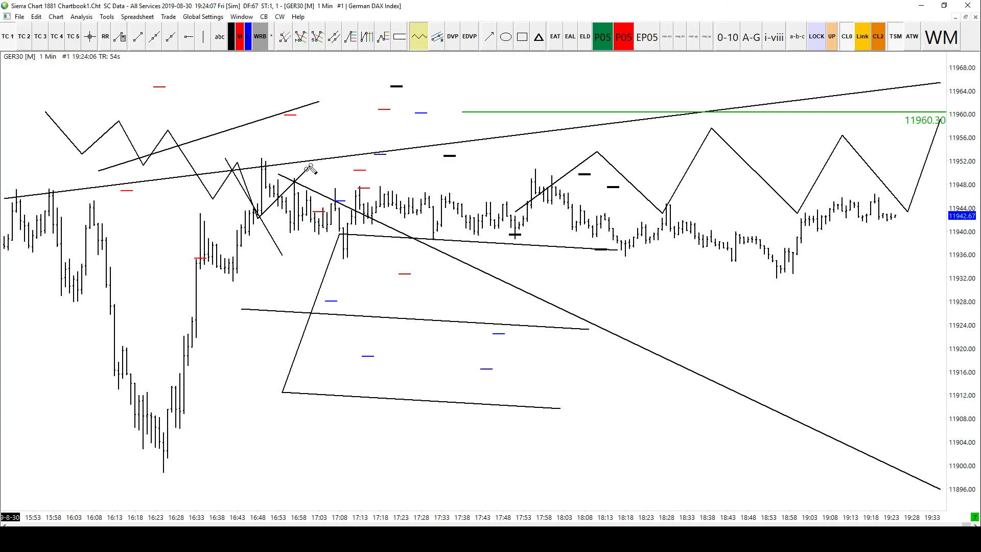
{"action": "left_click", "coordinate": [307, 169]}
{"action": "left_click", "coordinate": [328, 244]}
{"action": "left_click", "coordinate": [368, 128]}
{"action": "left_click", "coordinate": [413, 191]}
{"action": "left_click", "coordinate": [458, 121]}
{"action": "left_click", "coordinate": [532, 111]}
{"action": "left_click", "coordinate": [584, 119]}
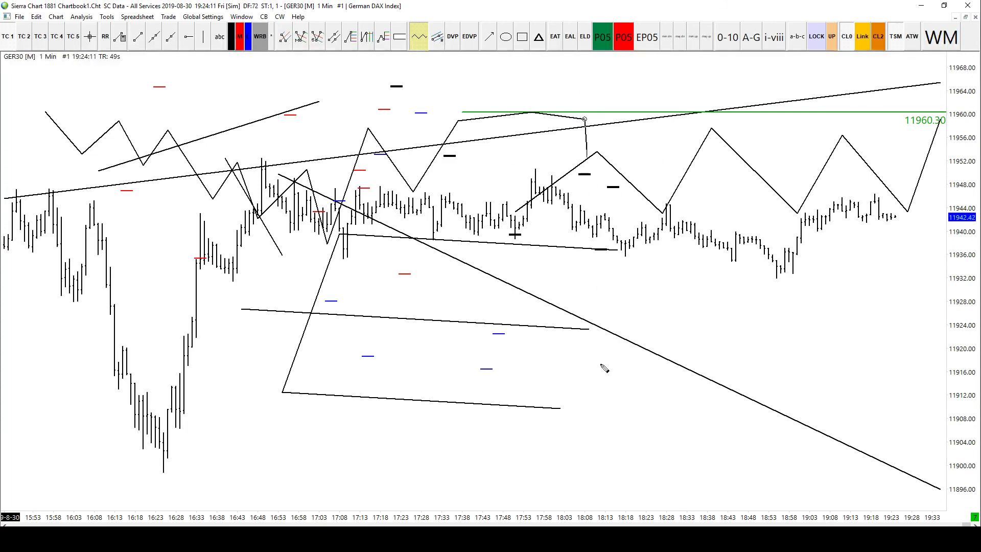
{"action": "key", "text": "Escape"}
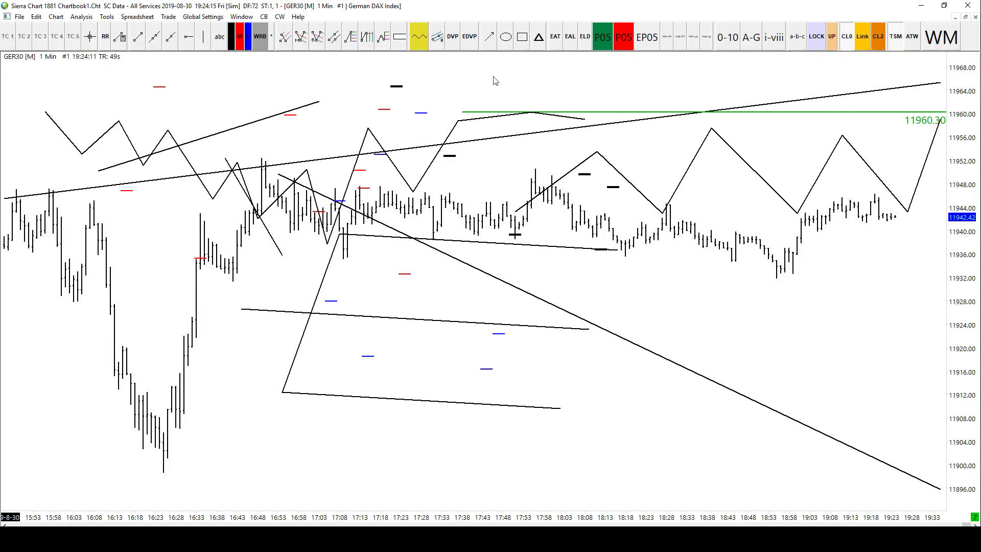
Erase every test drawing from the GER30 chart with EAL, confirming Yes.
{"action": "left_click", "coordinate": [571, 44]}
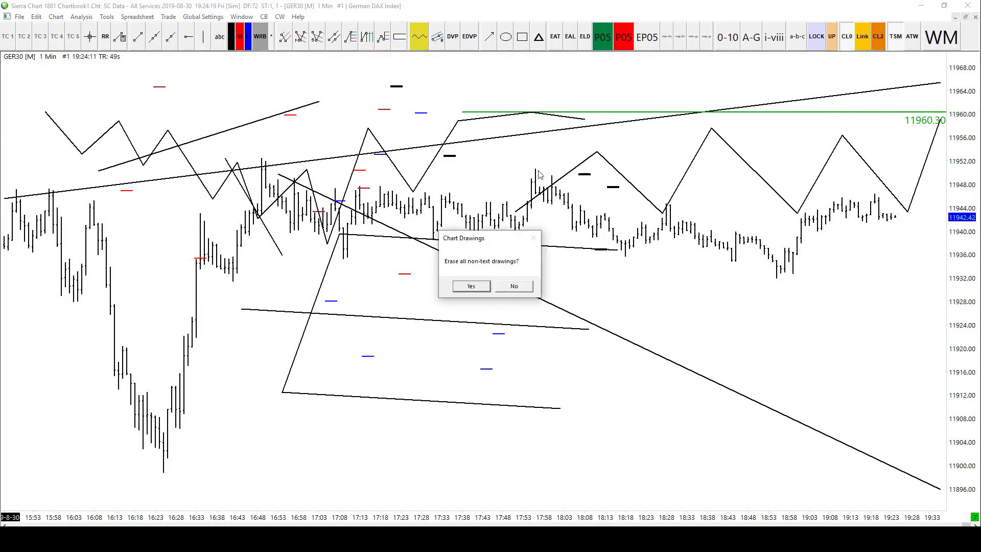
{"action": "left_click", "coordinate": [471, 288]}
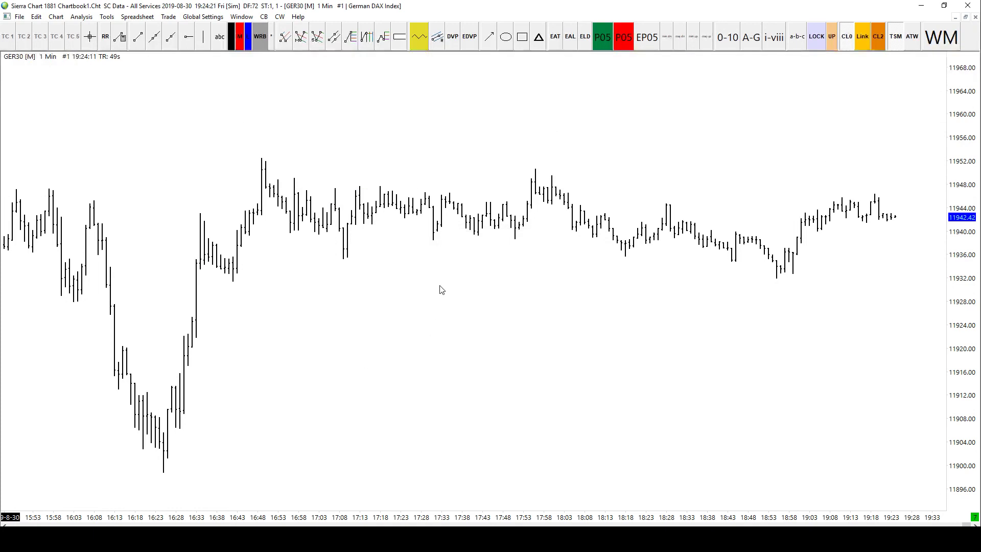
{"action": "scroll", "coordinate": [440, 291], "scroll_direction": "down", "scroll_amount": 2}
{"action": "scroll", "coordinate": [429, 294], "scroll_direction": "up", "scroll_amount": 2}
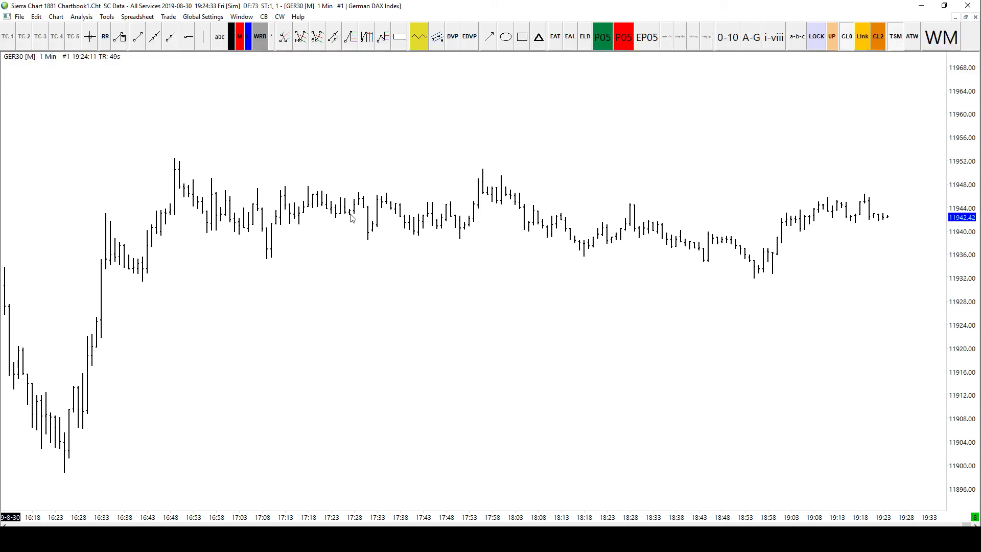
Switch the GER30 1-minute chart to Candlestick Bars via the chart's right-click menu.
{"action": "right_click", "coordinate": [347, 171]}
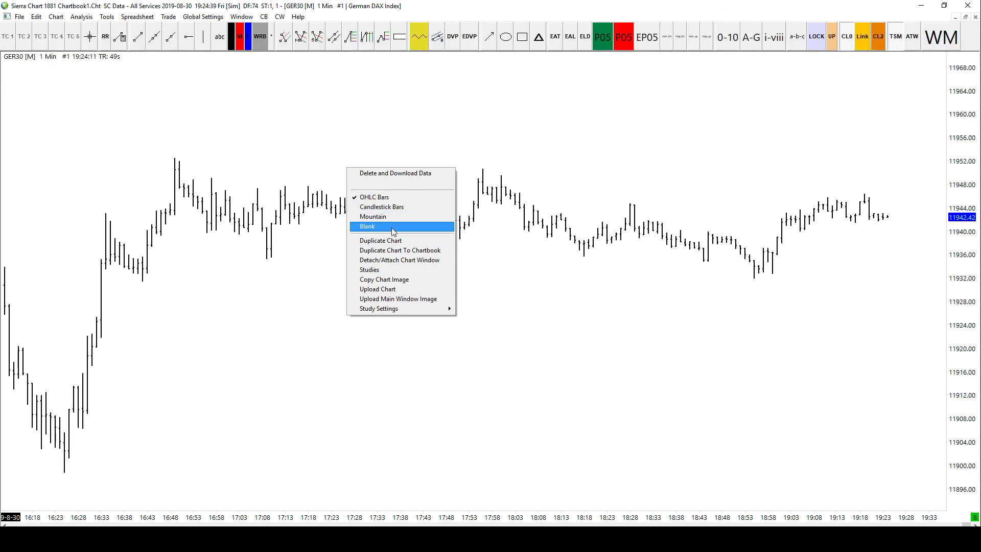
{"action": "left_click", "coordinate": [402, 207]}
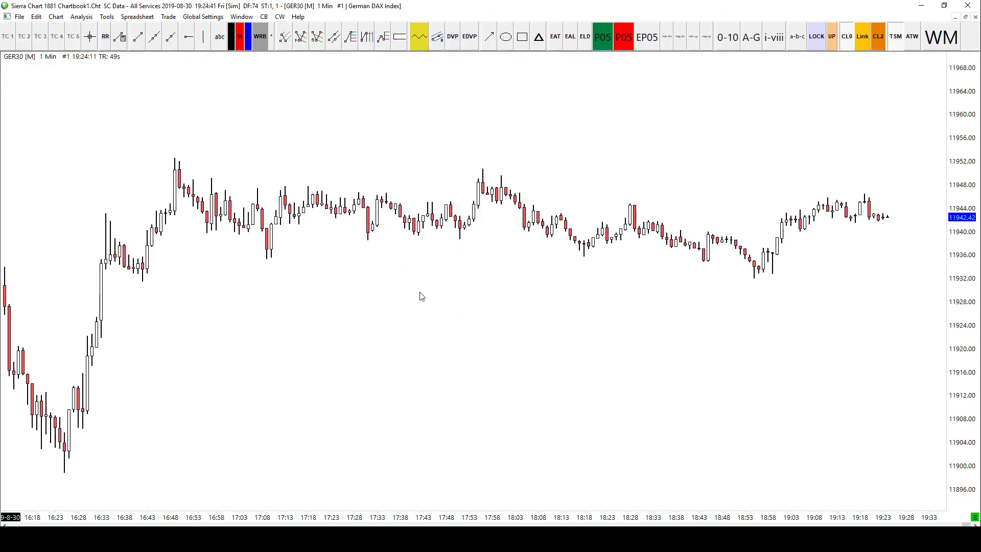
{"action": "scroll", "coordinate": [440, 278], "scroll_direction": "left", "scroll_amount": 10}
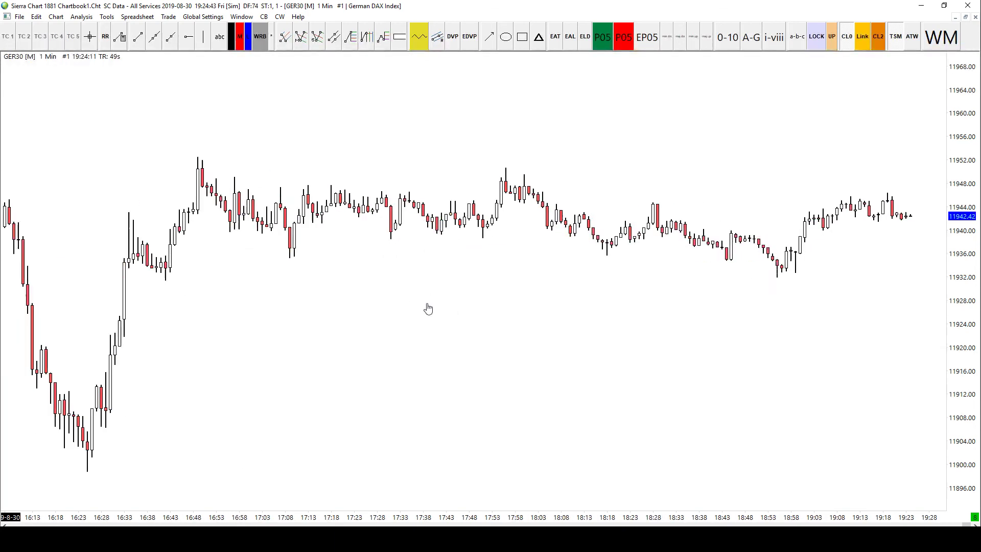
{"action": "scroll", "coordinate": [663, 303], "scroll_direction": "right", "scroll_amount": 10}
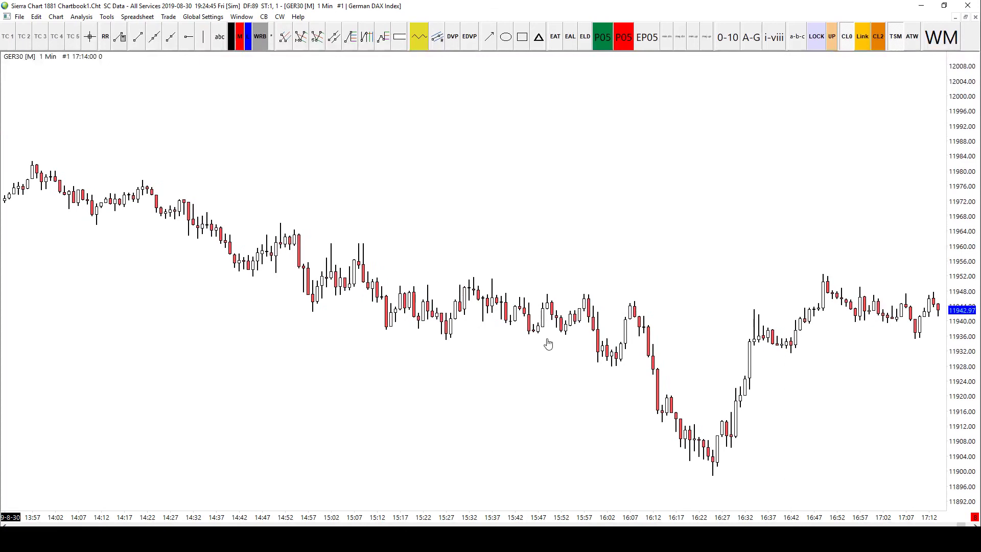
{"action": "scroll", "coordinate": [499, 288], "scroll_direction": "down", "scroll_amount": 5}
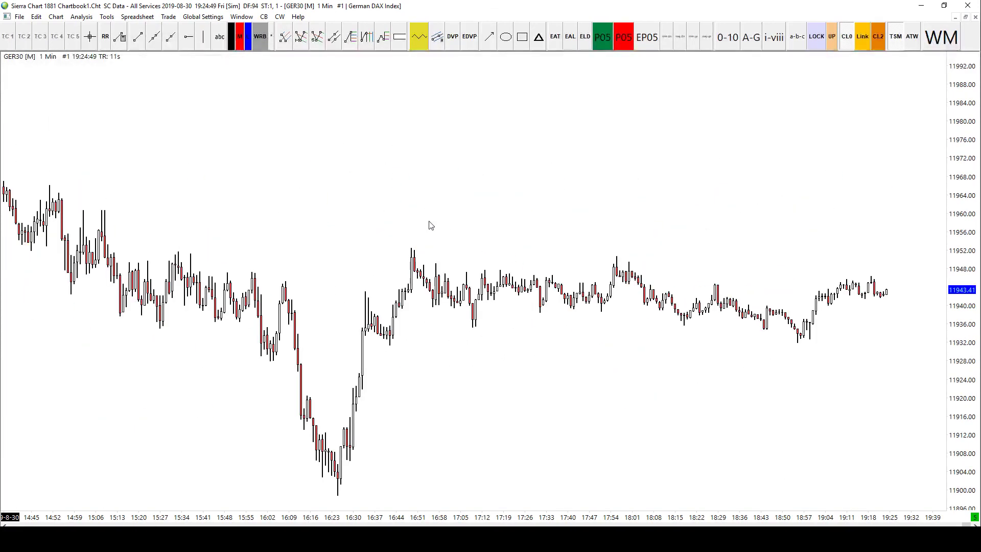
{"action": "scroll", "coordinate": [351, 198], "scroll_direction": "right", "scroll_amount": 3}
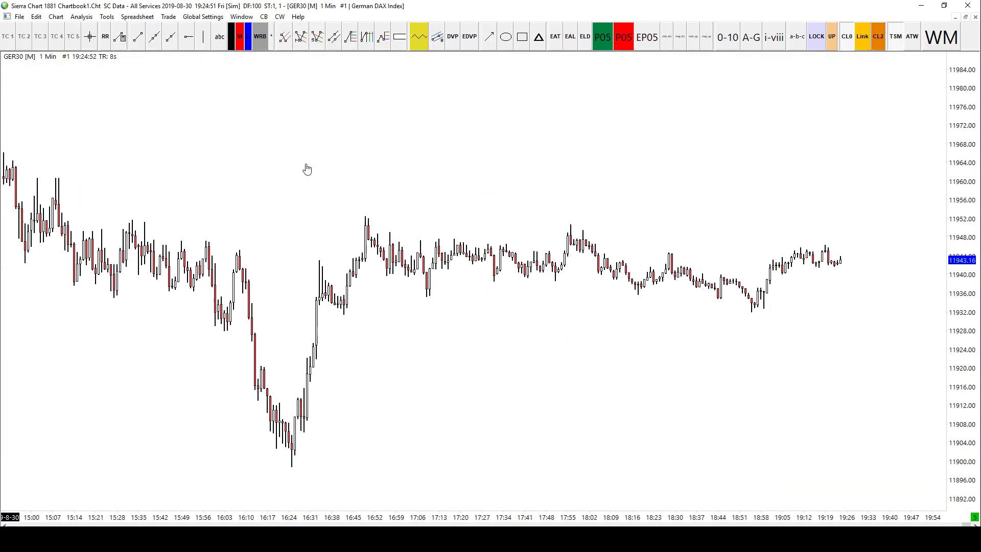